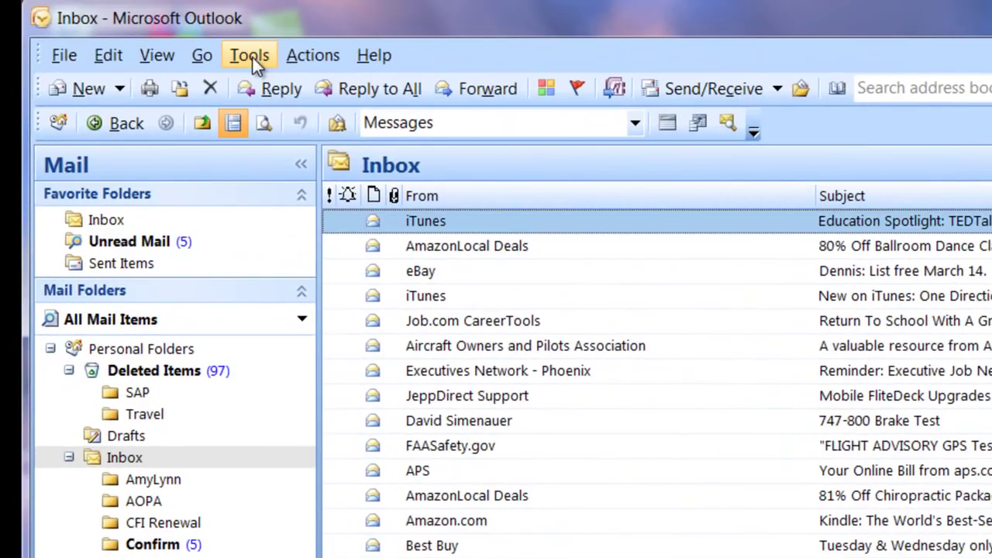
Open the Signatures and Stationery dialog from Tools > Options > Mail Format
{"action": "left_click", "coordinate": [250, 56]}
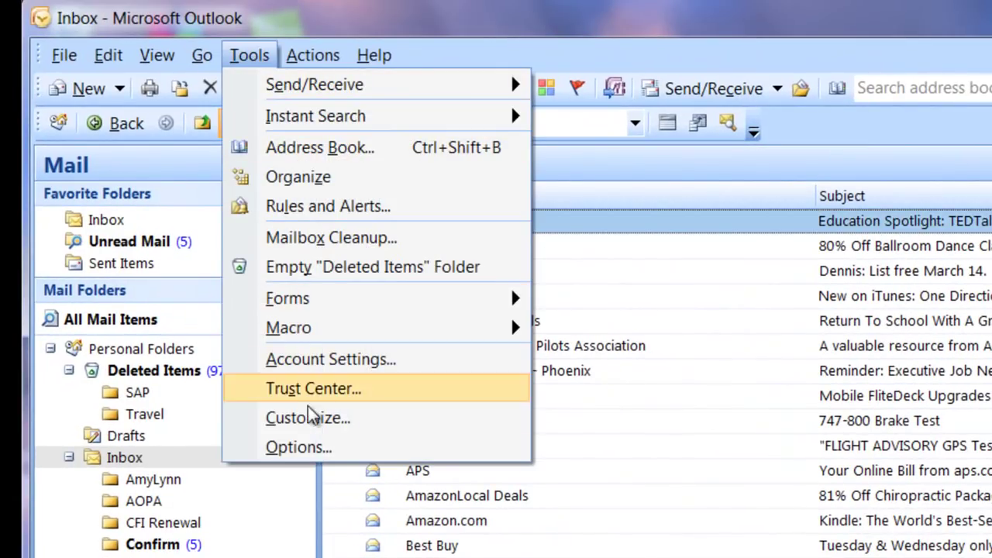
{"action": "left_click", "coordinate": [310, 448]}
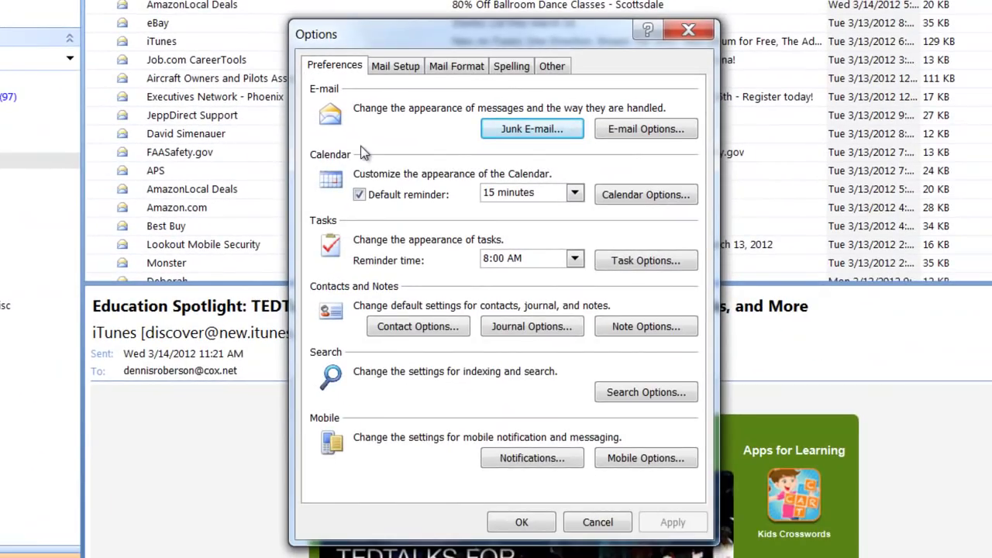
{"action": "left_click", "coordinate": [463, 69]}
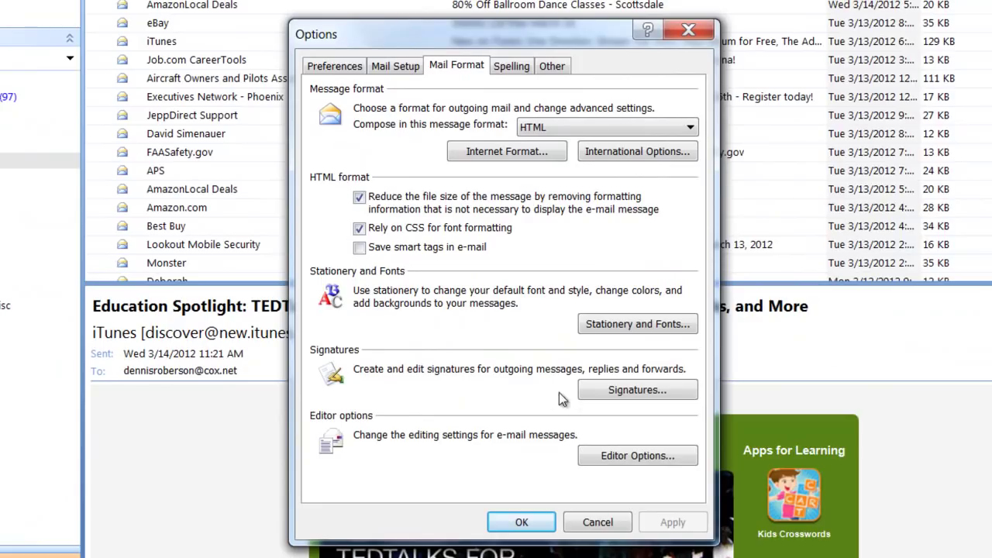
{"action": "left_click", "coordinate": [620, 391]}
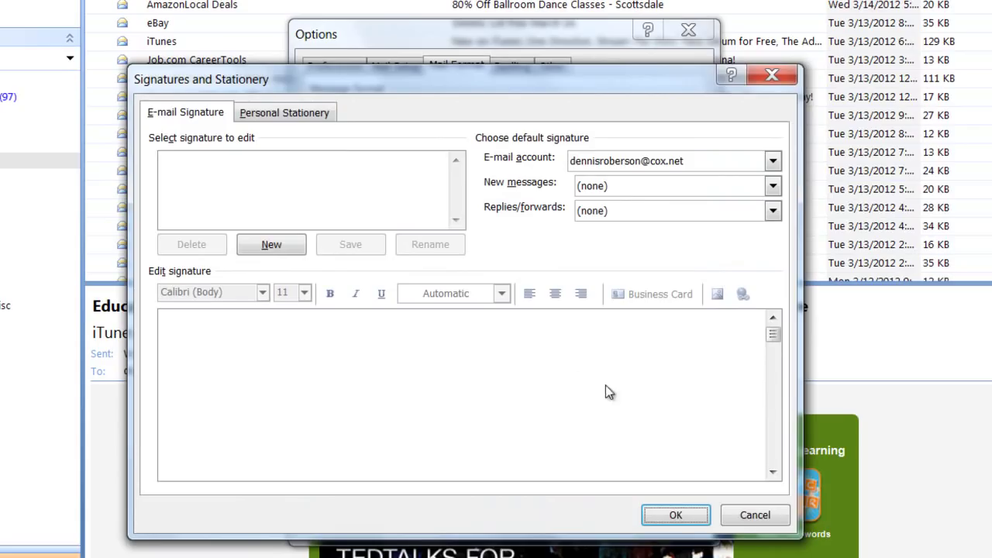
Create a new signature named 'Geek'
{"action": "left_click", "coordinate": [273, 247]}
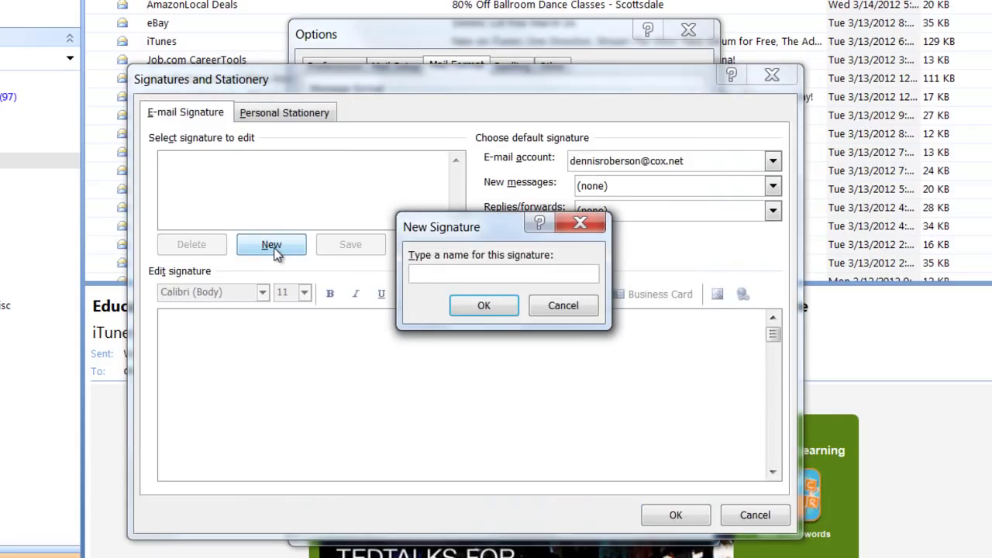
{"action": "type", "text": "Geek"}
{"action": "left_click", "coordinate": [471, 307]}
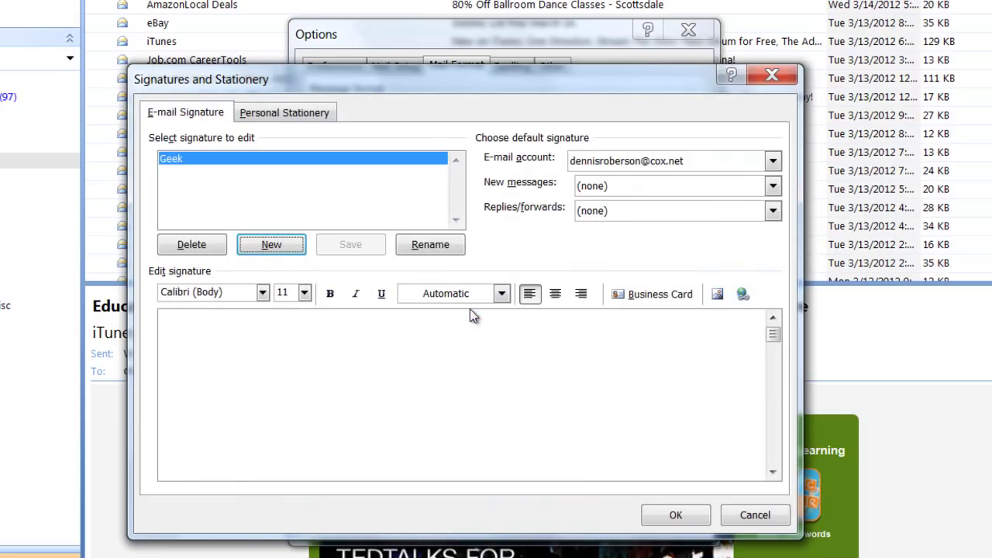
Enter 'My Personal Geek' as the signature text, followed by a new line
{"action": "left_click", "coordinate": [197, 329]}
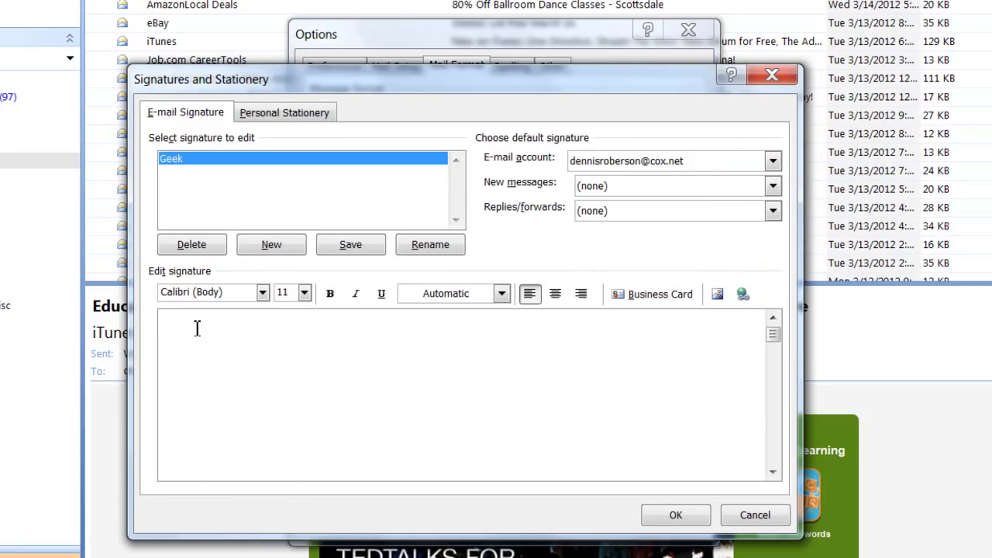
{"action": "type", "text": "My Personal Geek"}
{"action": "key", "text": "Return"}
Insert the geek_origional picture from the Desktop below the signature text
{"action": "left_click", "coordinate": [718, 296]}
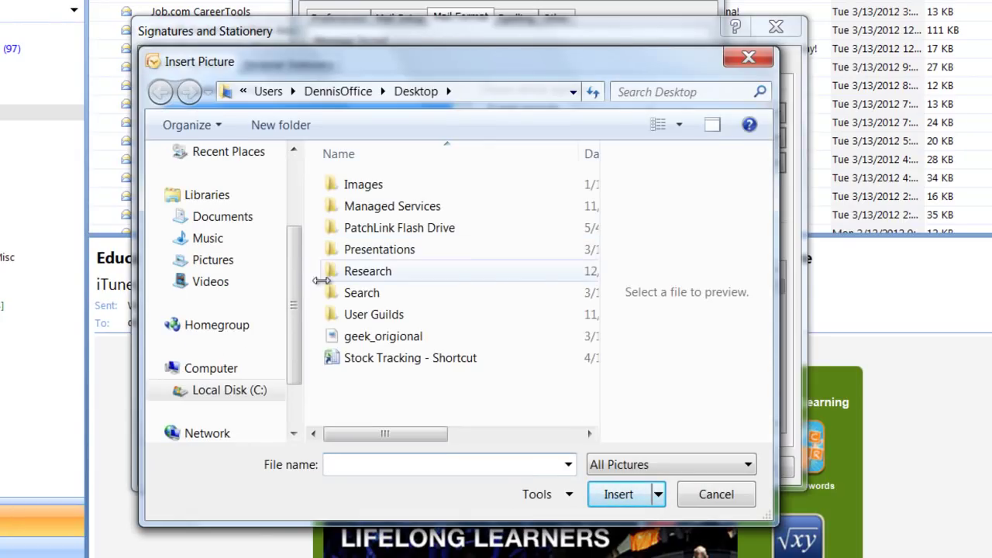
{"action": "left_click_drag", "start_coordinate": [297, 303], "coordinate": [295, 222]}
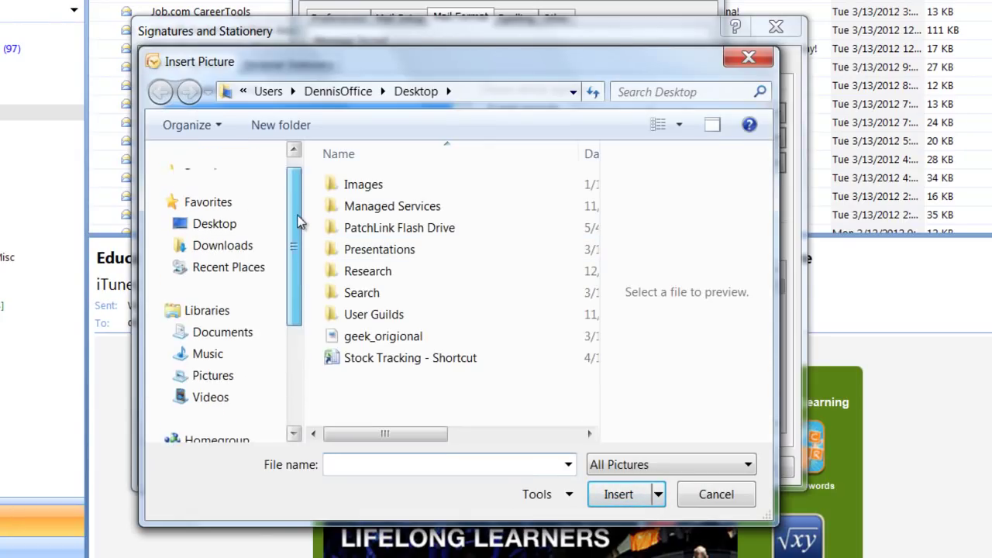
{"action": "left_click", "coordinate": [220, 225]}
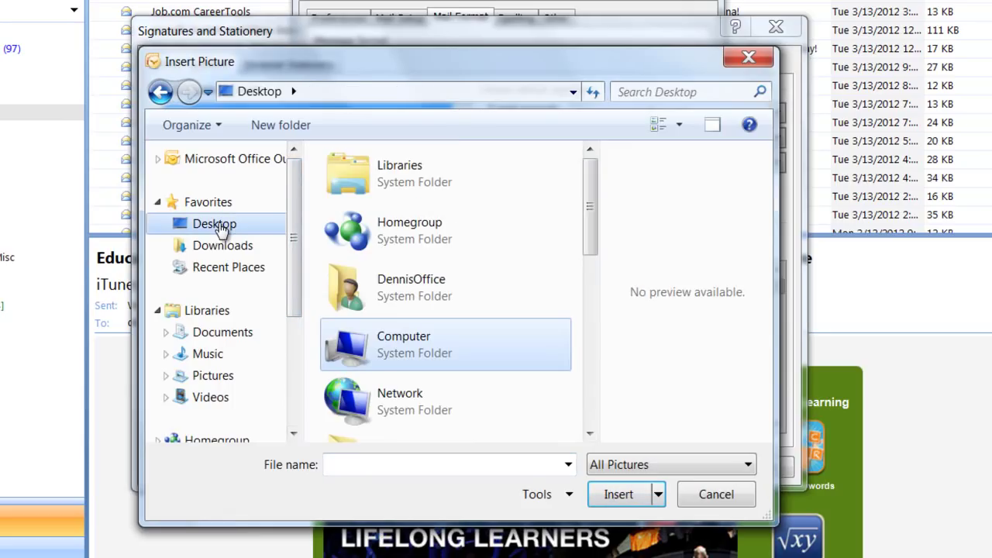
{"action": "left_click_drag", "start_coordinate": [587, 200], "coordinate": [594, 359]}
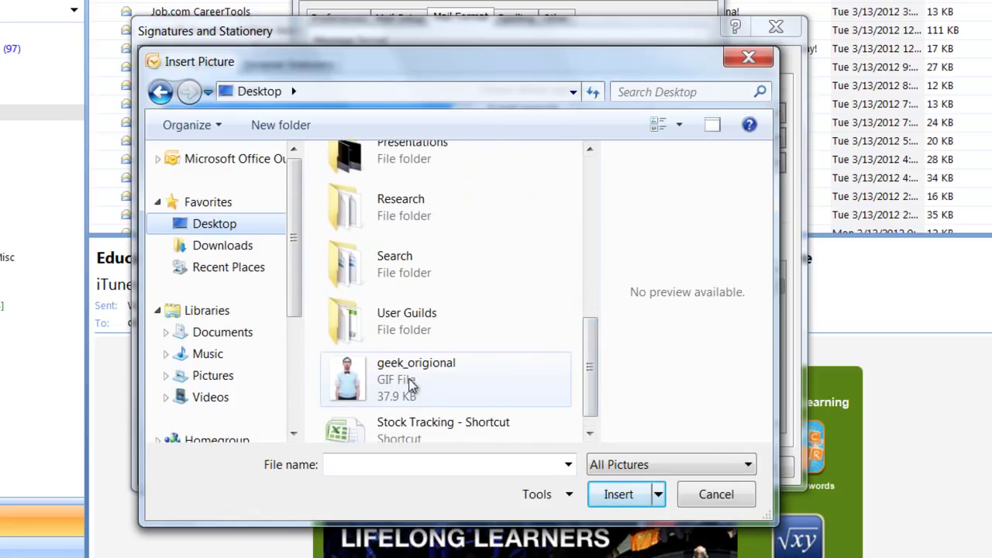
{"action": "left_click", "coordinate": [409, 378]}
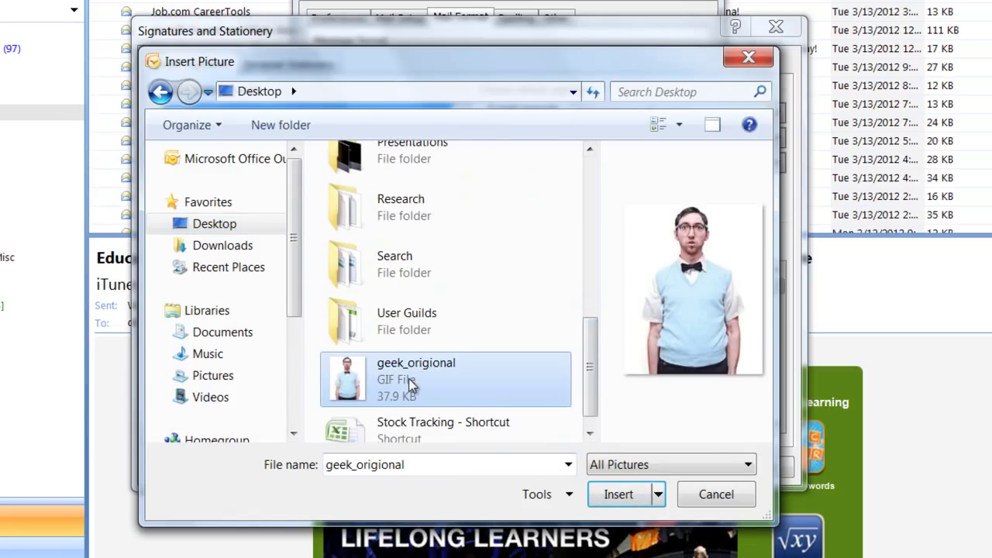
{"action": "left_click", "coordinate": [619, 494]}
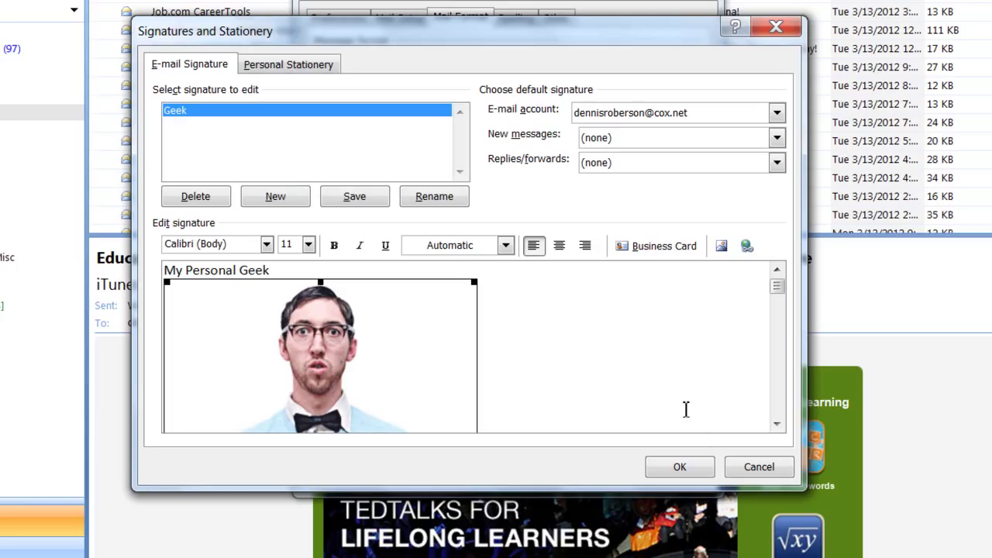
Cancel the Signatures and Stationery and Options dialogs, then minimize Outlook
{"action": "left_click", "coordinate": [753, 469]}
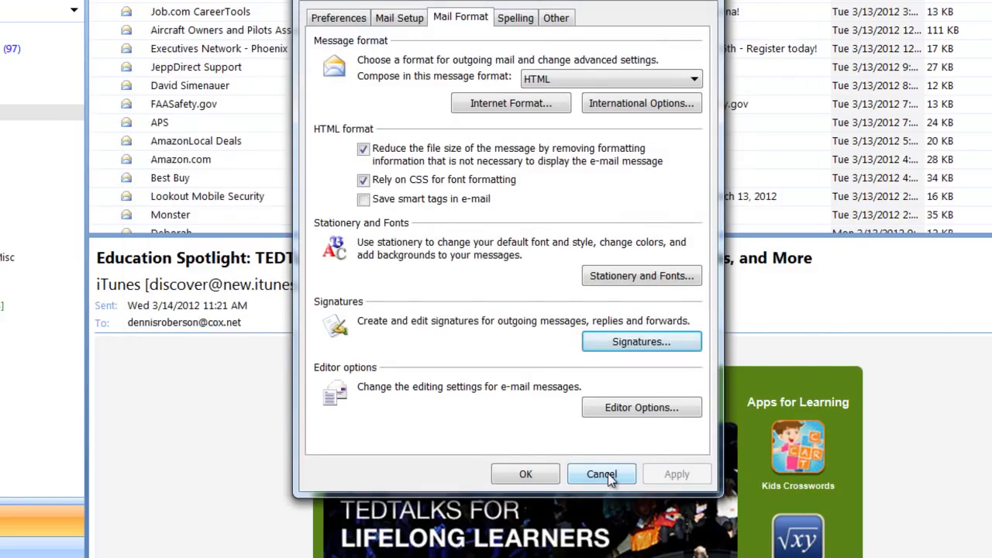
{"action": "left_click", "coordinate": [609, 477]}
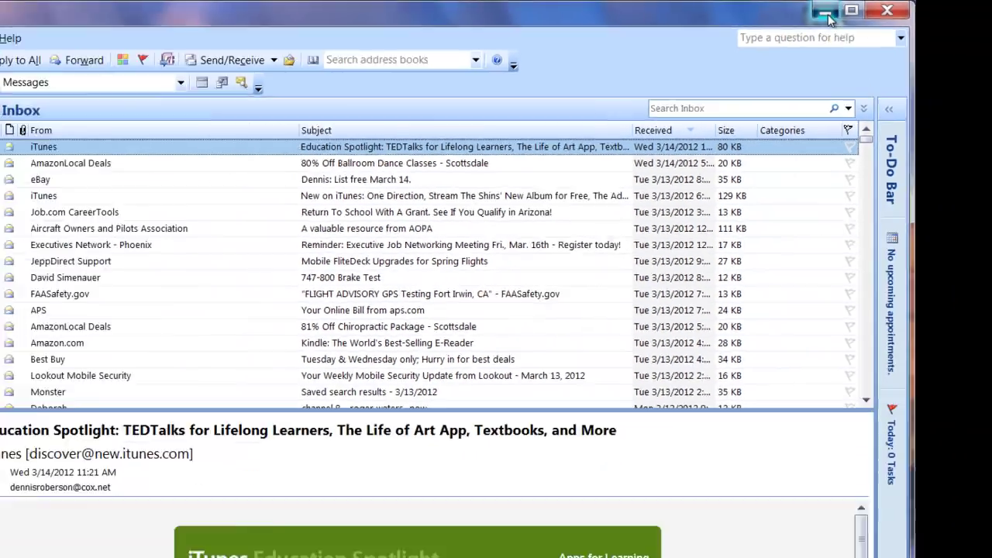
{"action": "left_click", "coordinate": [847, 21]}
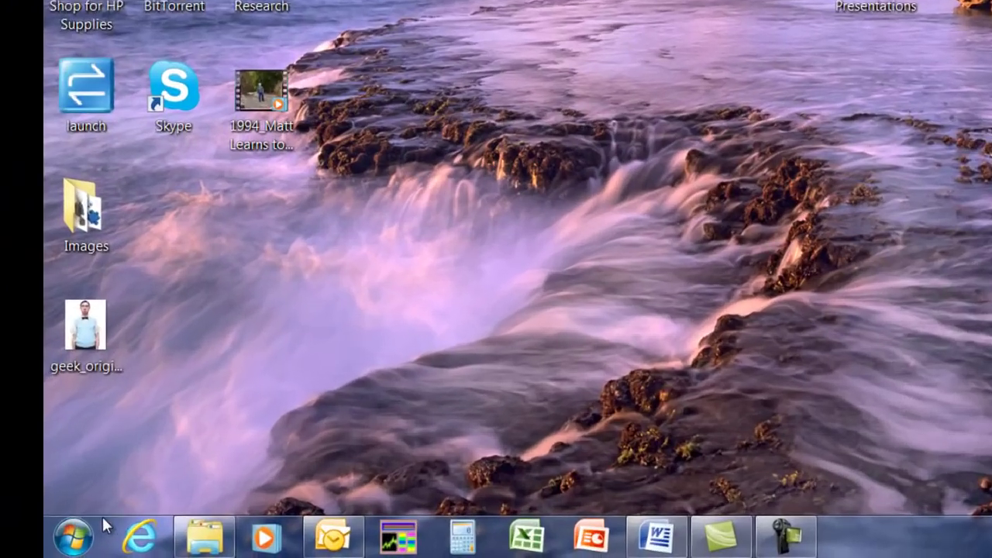
Search the Start menu for 'paint' and launch Paint
{"action": "left_click", "coordinate": [74, 534]}
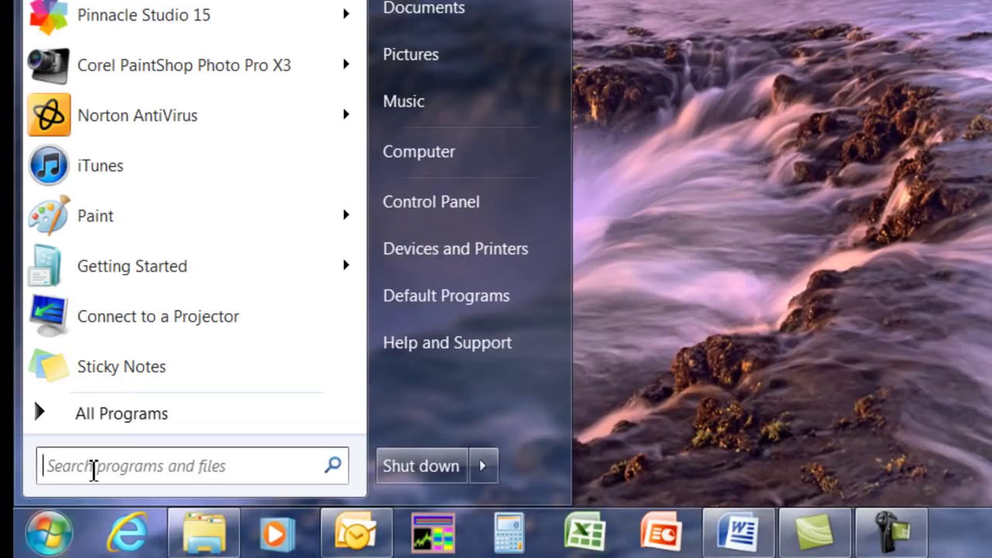
{"action": "left_click", "coordinate": [93, 469]}
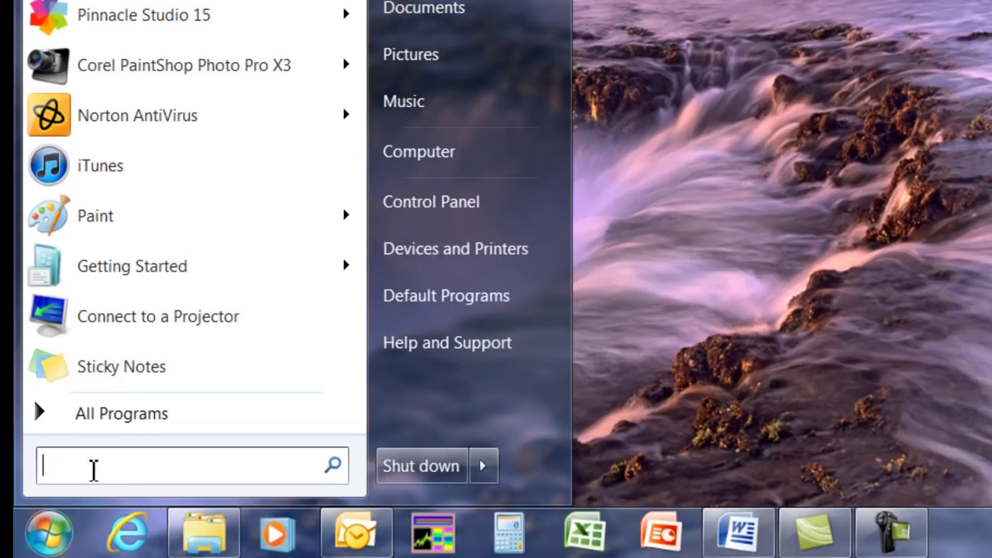
{"action": "type", "text": "pain"}
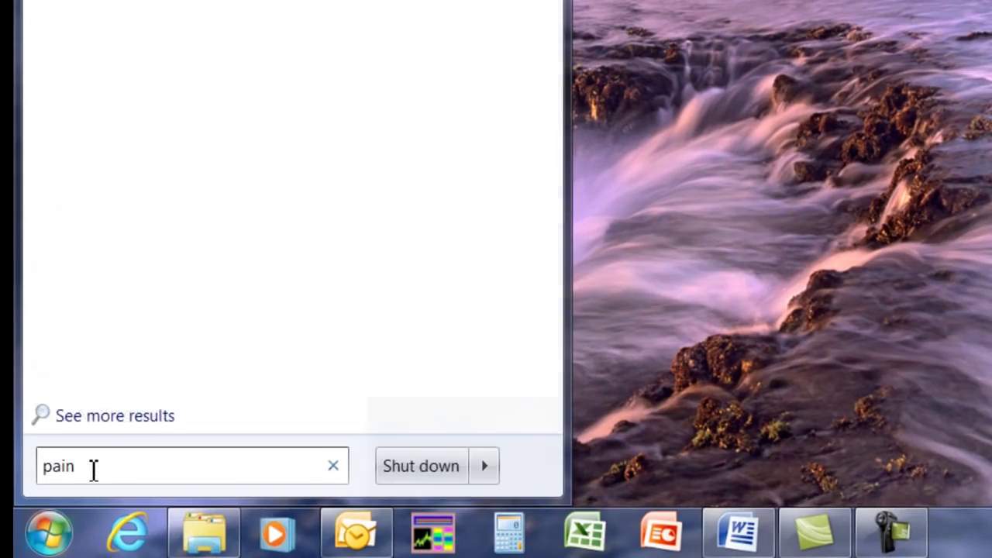
{"action": "type", "text": "t"}
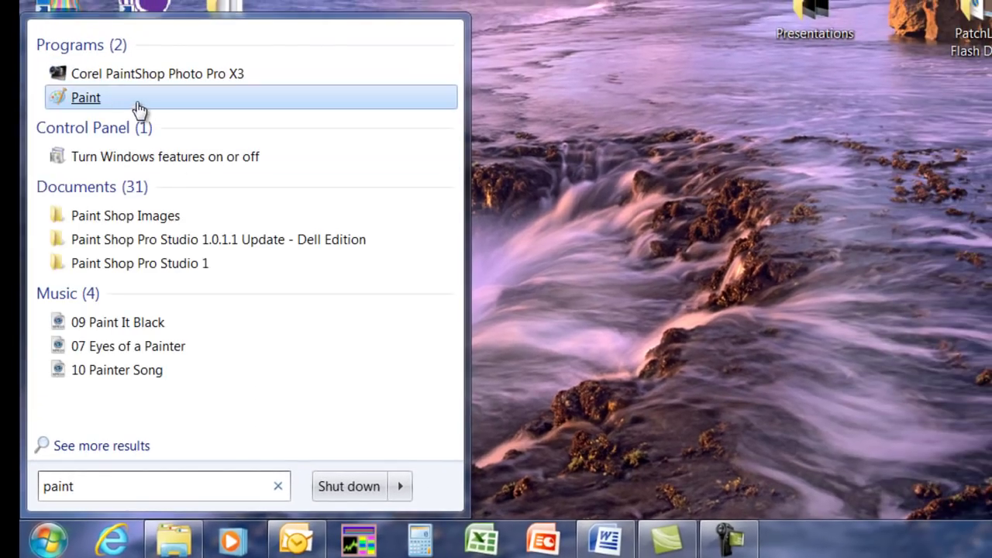
{"action": "left_click", "coordinate": [86, 100]}
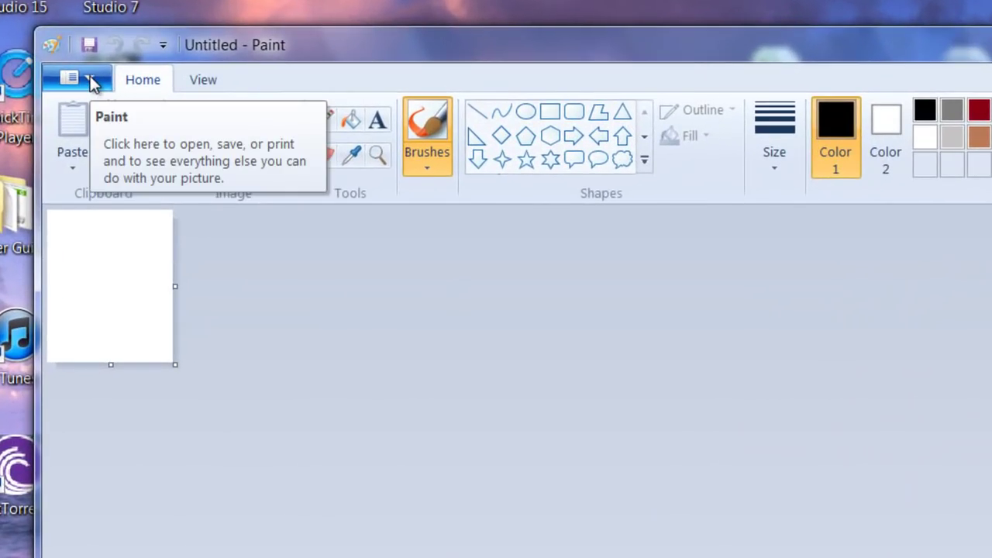
Open geek_origional.gif from the Desktop in Paint
{"action": "left_click", "coordinate": [92, 81]}
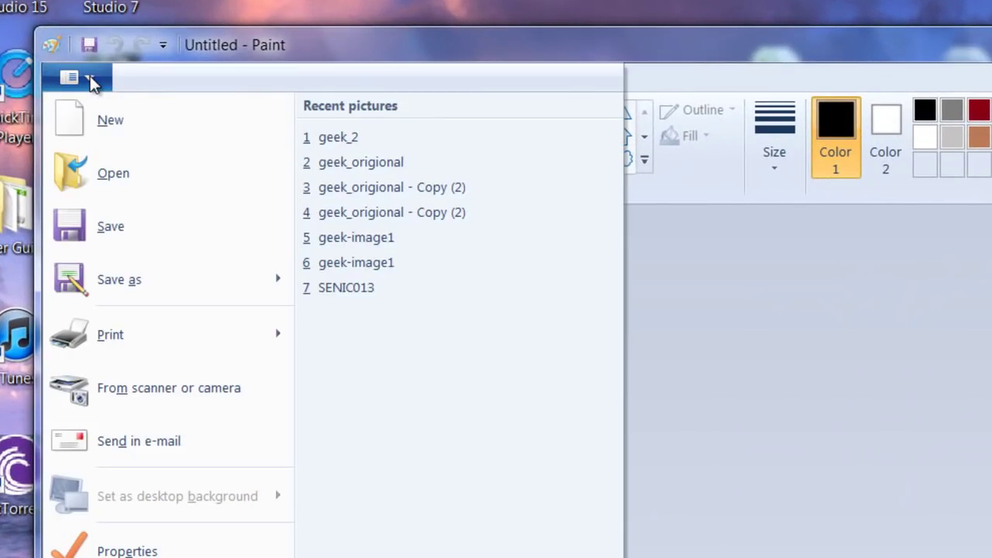
{"action": "left_click", "coordinate": [105, 174]}
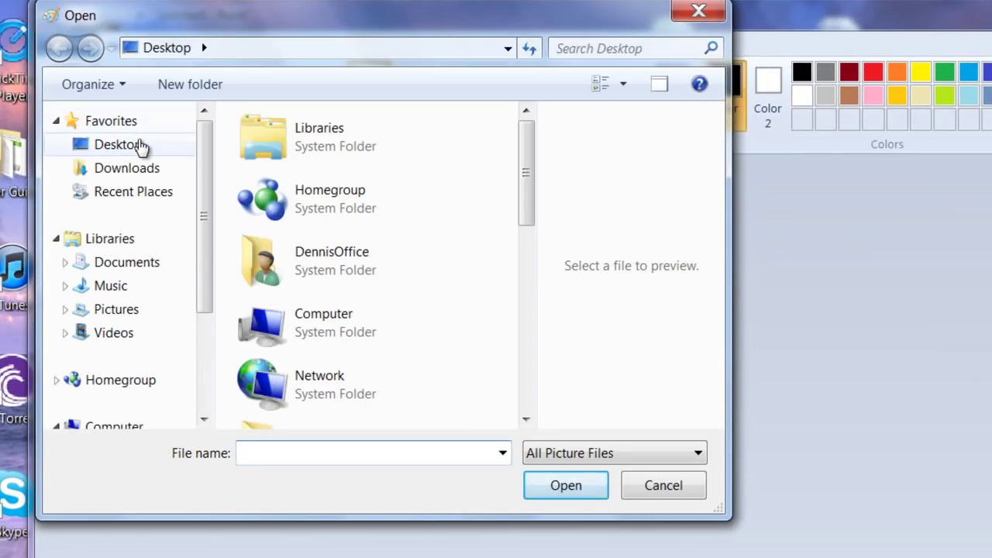
{"action": "left_click", "coordinate": [128, 149]}
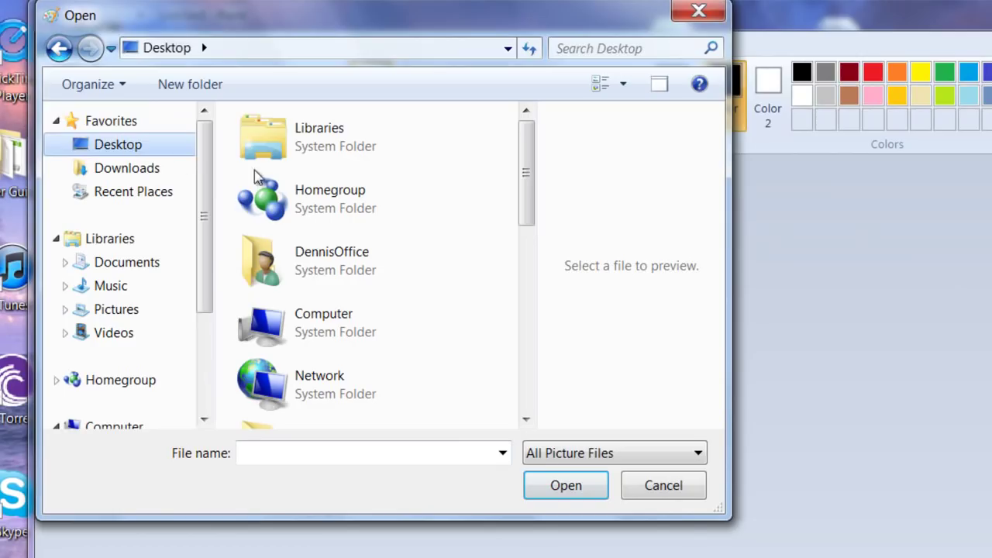
{"action": "left_click_drag", "start_coordinate": [527, 162], "coordinate": [526, 333]}
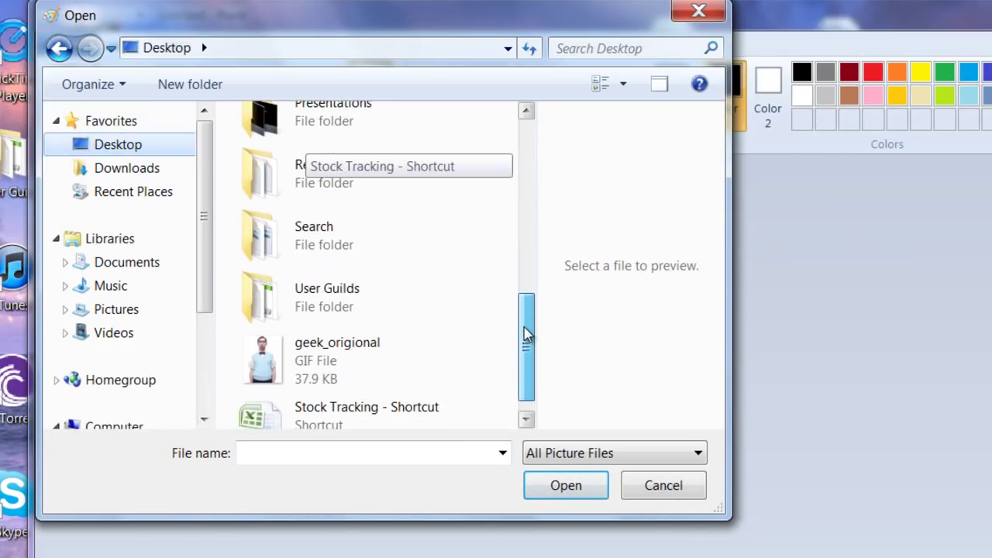
{"action": "left_click", "coordinate": [303, 355]}
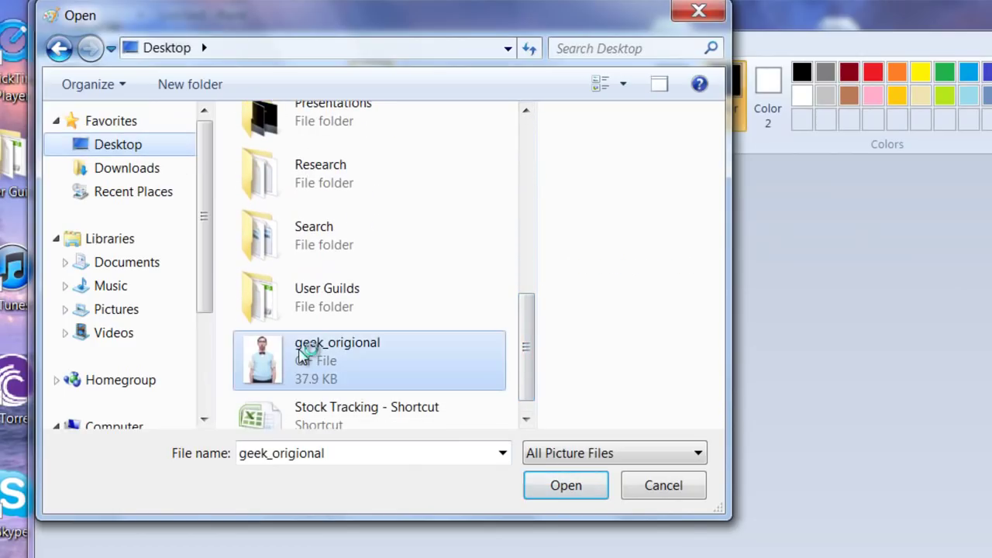
{"action": "left_click", "coordinate": [572, 487]}
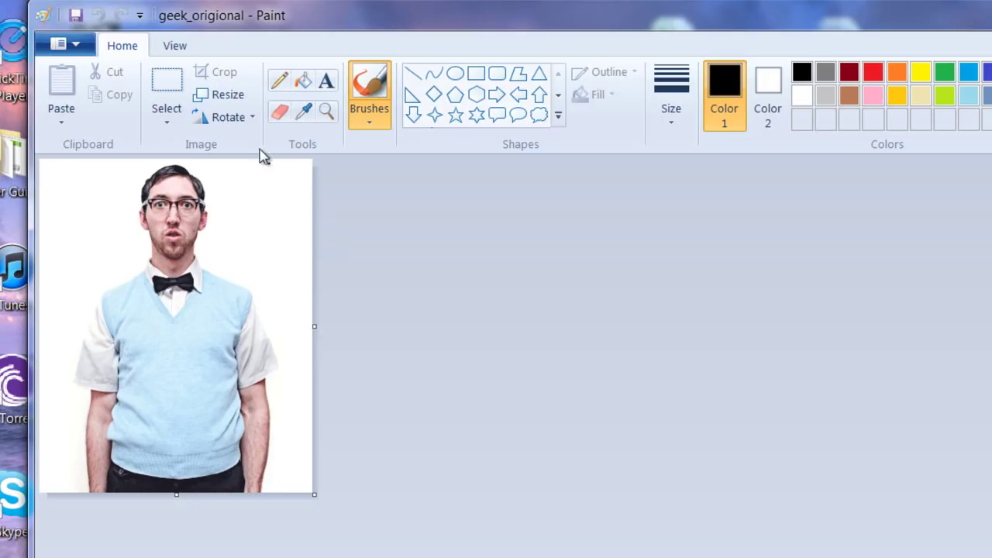
Resize the photo by pixels to 125 wide (152 high), keeping aspect ratio
{"action": "left_click", "coordinate": [236, 103]}
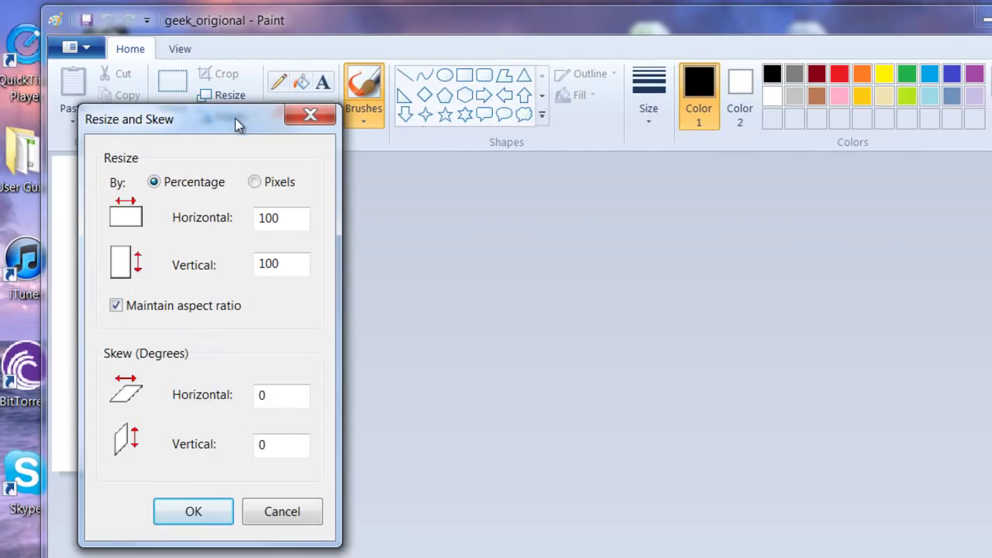
{"action": "left_click", "coordinate": [255, 184]}
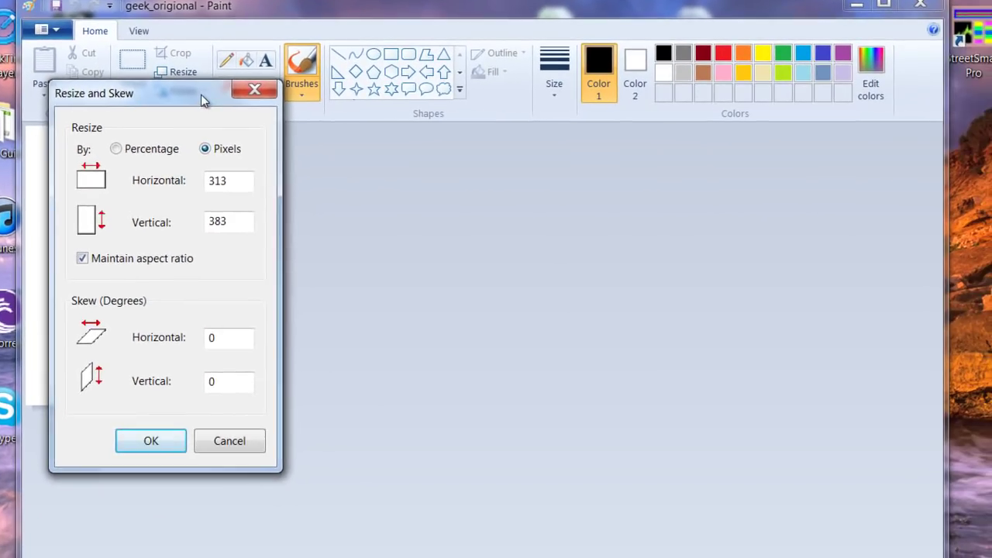
{"action": "left_click_drag", "start_coordinate": [249, 122], "coordinate": [524, 208]}
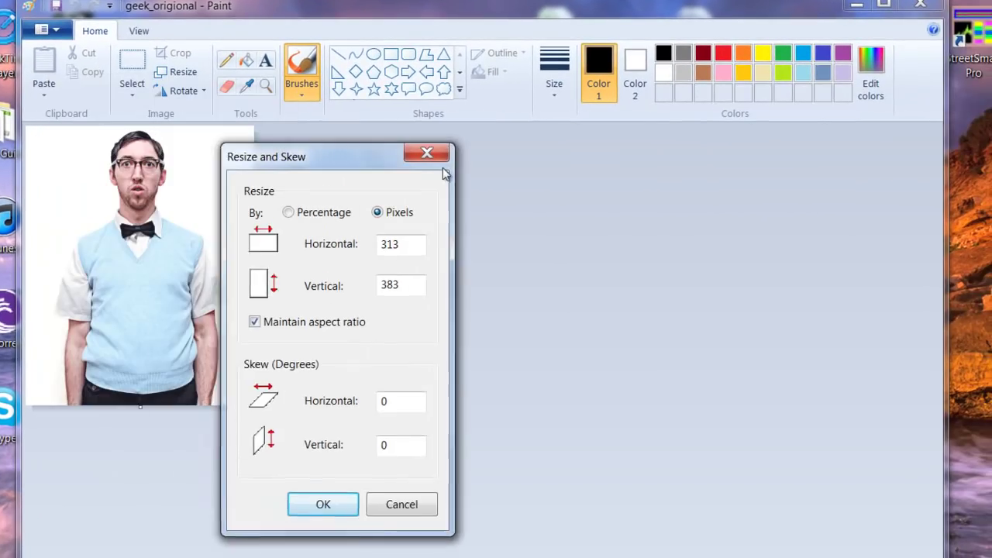
{"action": "left_click_drag", "start_coordinate": [446, 174], "coordinate": [548, 191]}
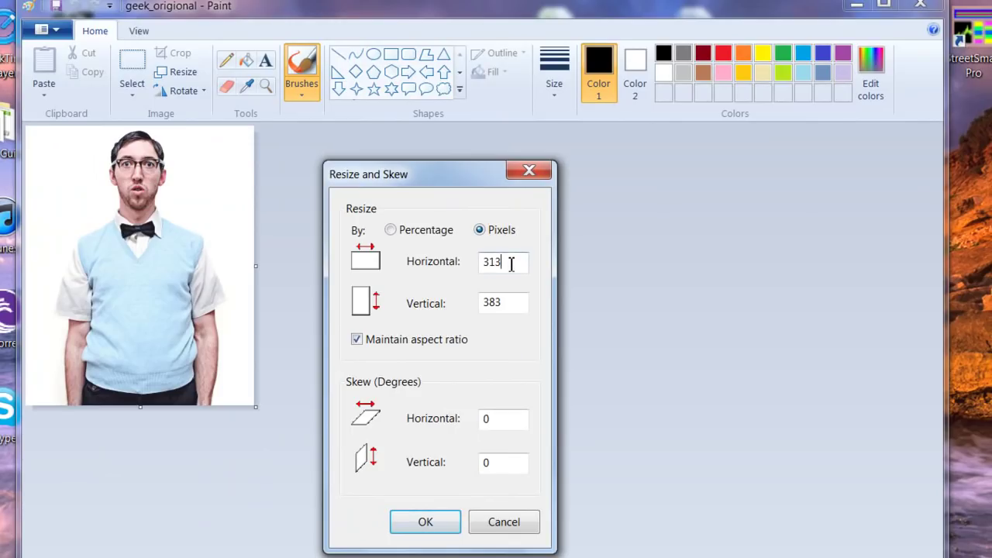
{"action": "left_click_drag", "start_coordinate": [510, 264], "coordinate": [476, 264]}
{"action": "type", "text": "125"}
{"action": "left_click", "coordinate": [441, 530]}
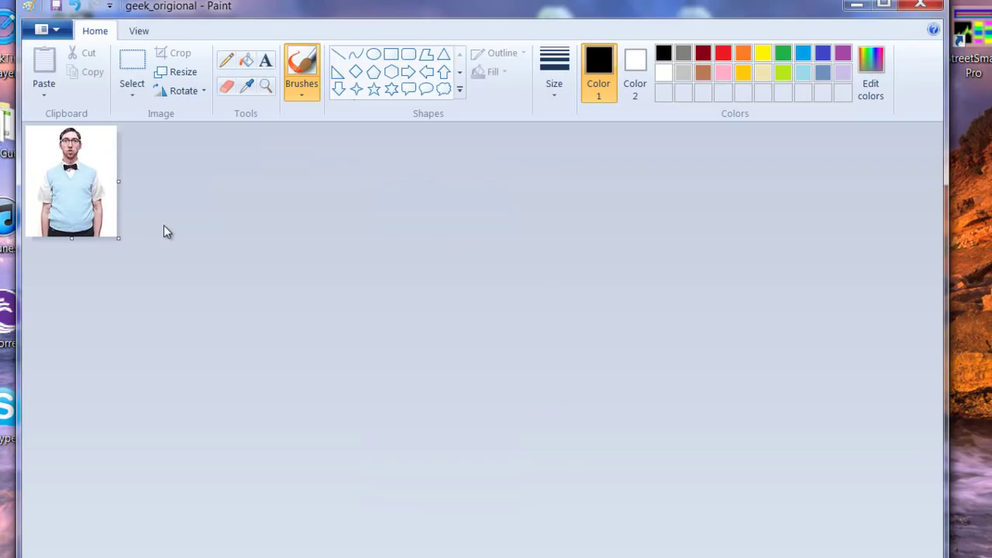
Save the resized picture to the Desktop as a JPEG named geek_2
{"action": "left_click", "coordinate": [58, 34]}
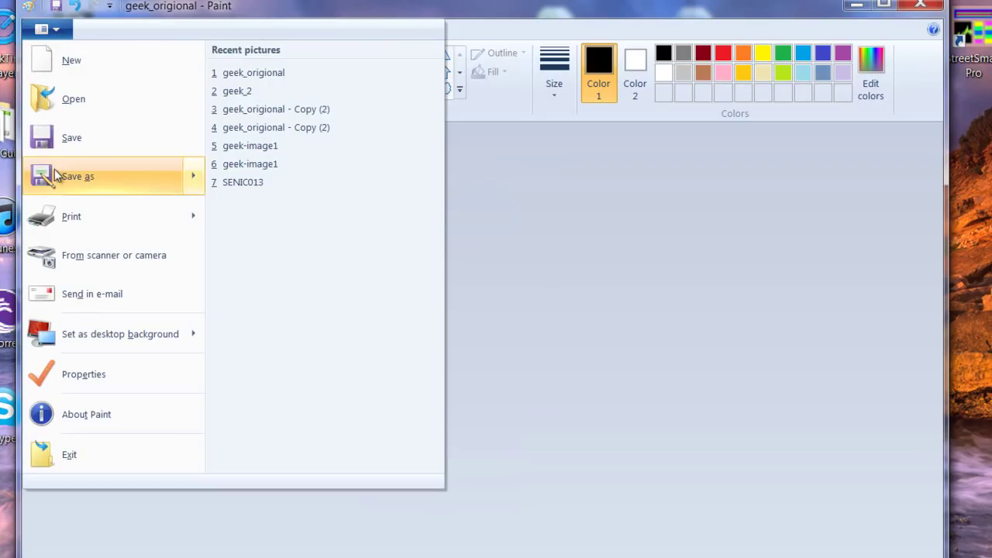
{"action": "mouse_move", "coordinate": [59, 178]}
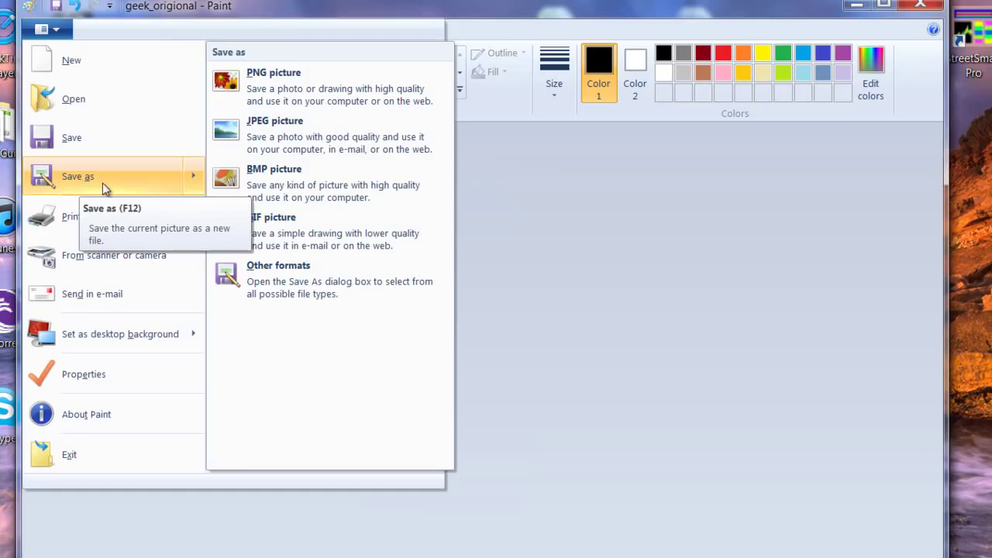
{"action": "left_click", "coordinate": [324, 146]}
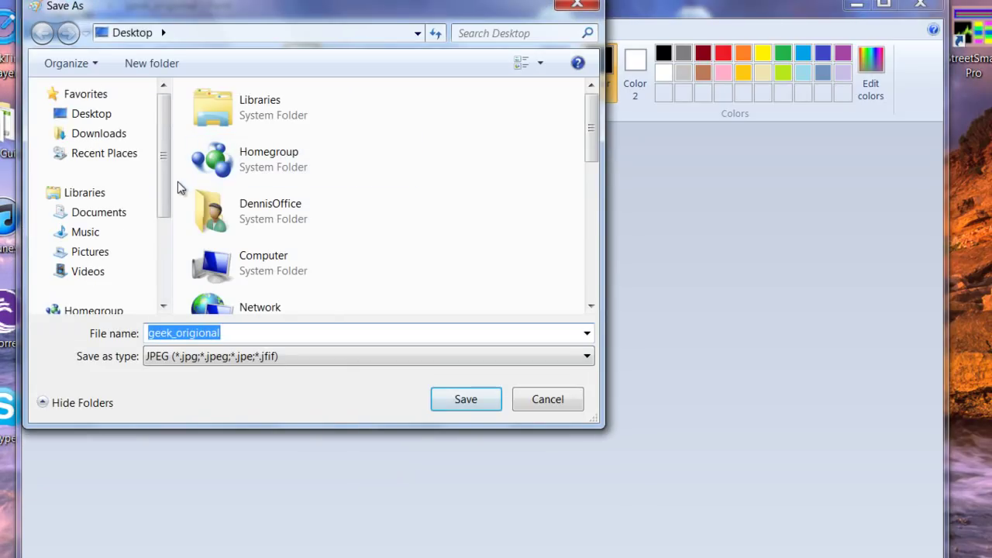
{"action": "left_click", "coordinate": [92, 115]}
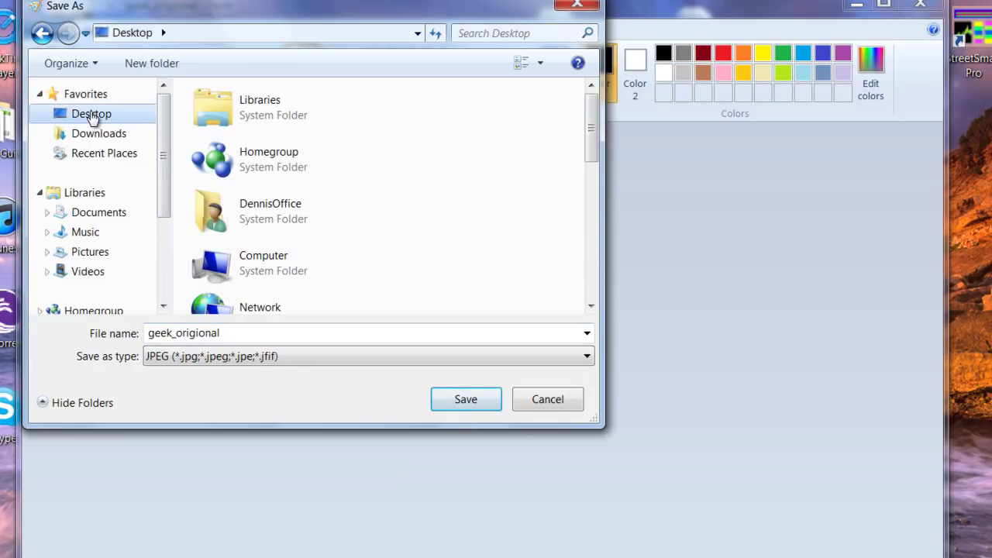
{"action": "double_click", "coordinate": [225, 334]}
{"action": "left_click", "coordinate": [226, 333]}
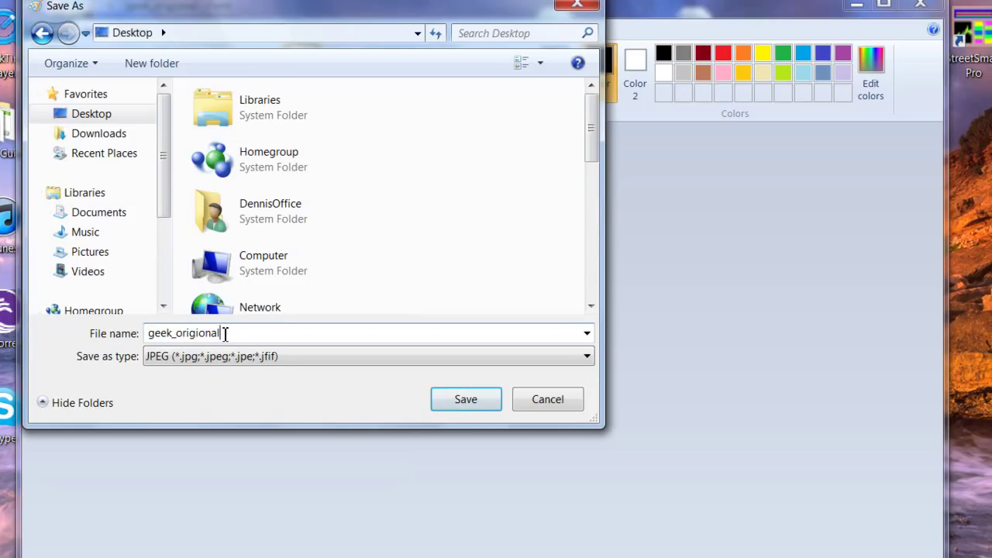
{"action": "key", "text": "BackSpace"}
{"action": "key", "text": "BackSpace"}
{"action": "key", "text": "BackSpace"}
{"action": "key", "text": "BackSpace"}
{"action": "key", "text": "BackSpace"}
{"action": "key", "text": "BackSpace"}
{"action": "key", "text": "BackSpace"}
{"action": "key", "text": "BackSpace"}
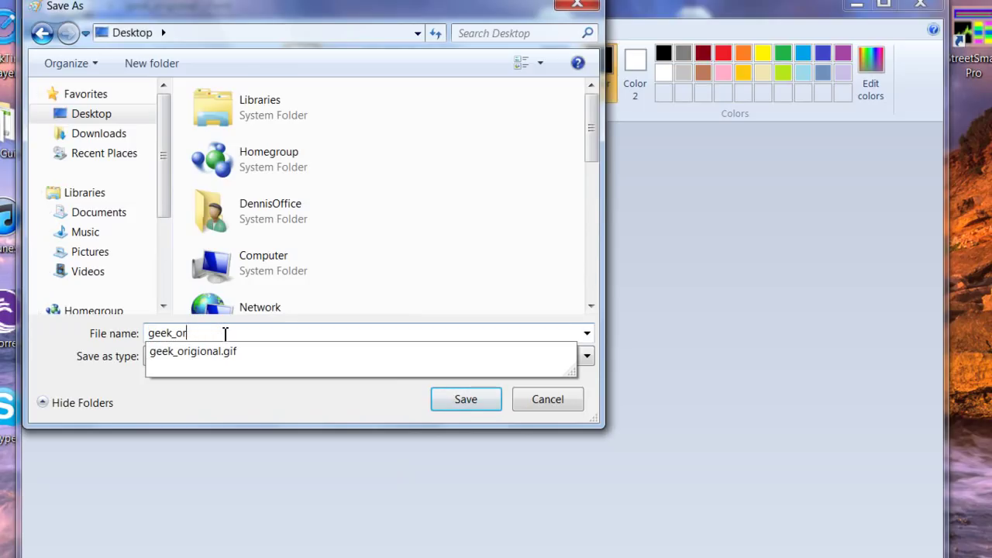
{"action": "key", "text": "BackSpace"}
{"action": "type", "text": "2"}
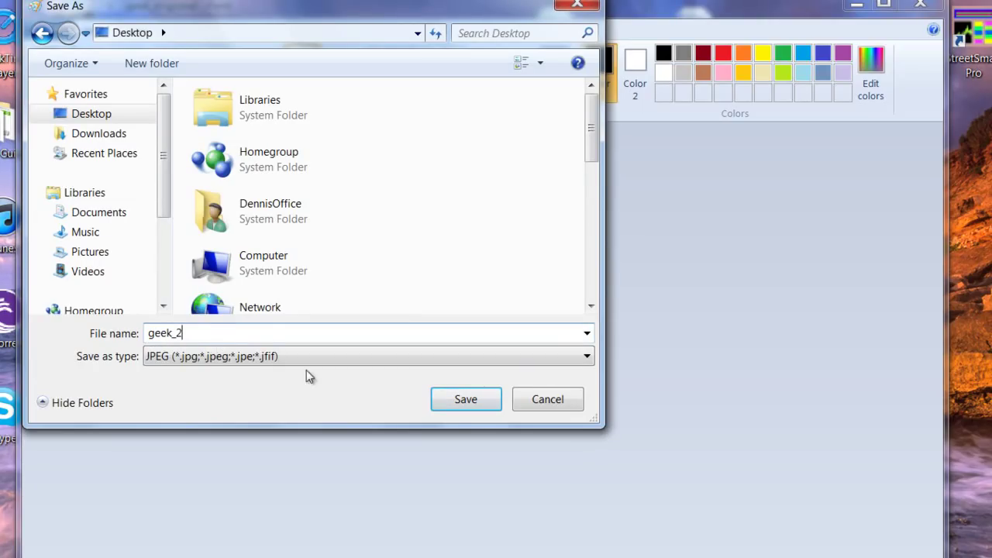
{"action": "left_click", "coordinate": [449, 401]}
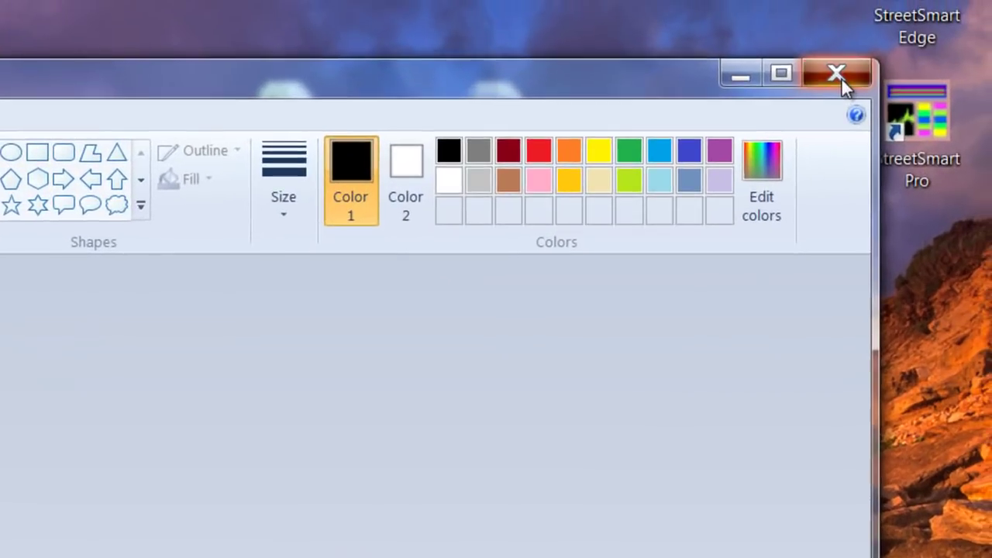
Close Paint and reopen Outlook's Signatures and Stationery via Tools > Options > Mail Format
{"action": "left_click", "coordinate": [839, 76]}
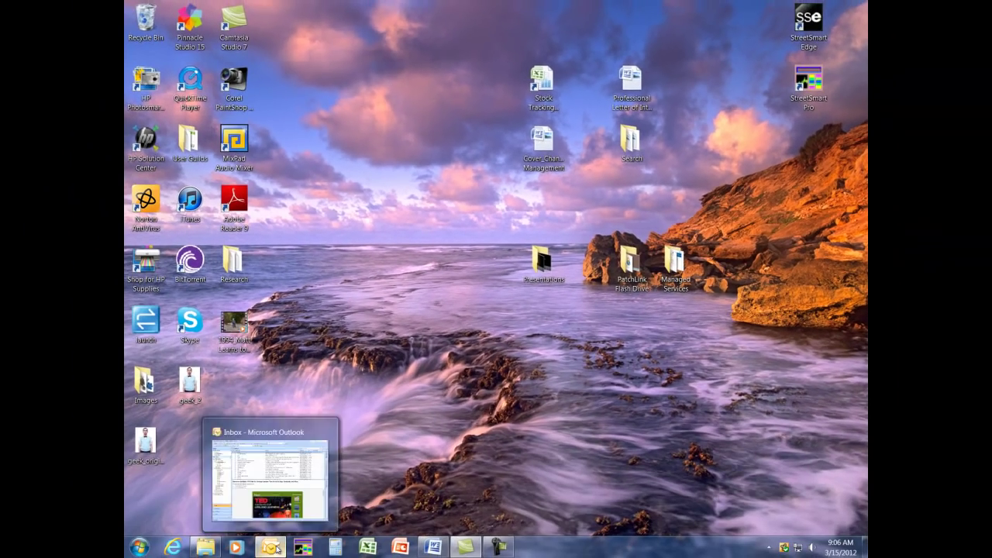
{"action": "left_click", "coordinate": [257, 555]}
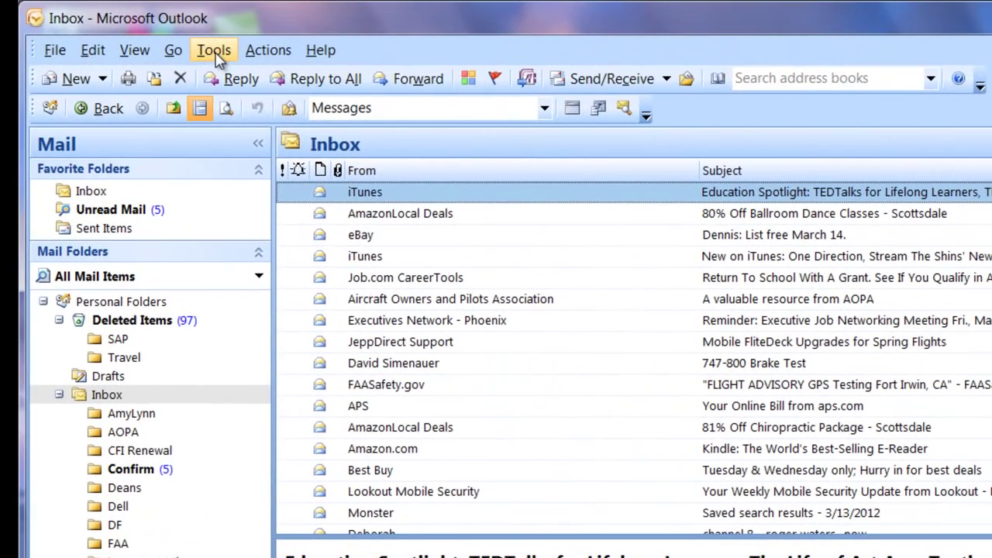
{"action": "left_click", "coordinate": [216, 52]}
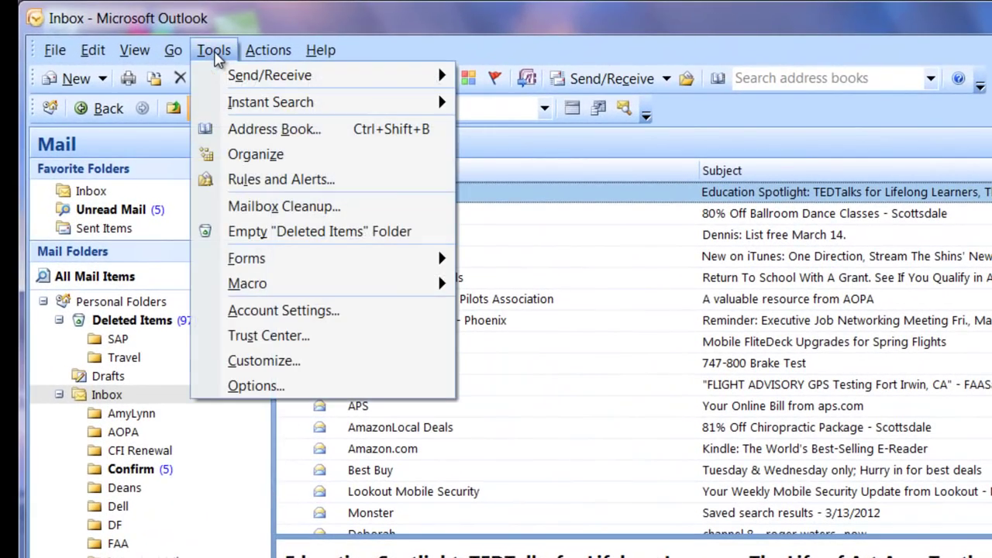
{"action": "left_click", "coordinate": [256, 386]}
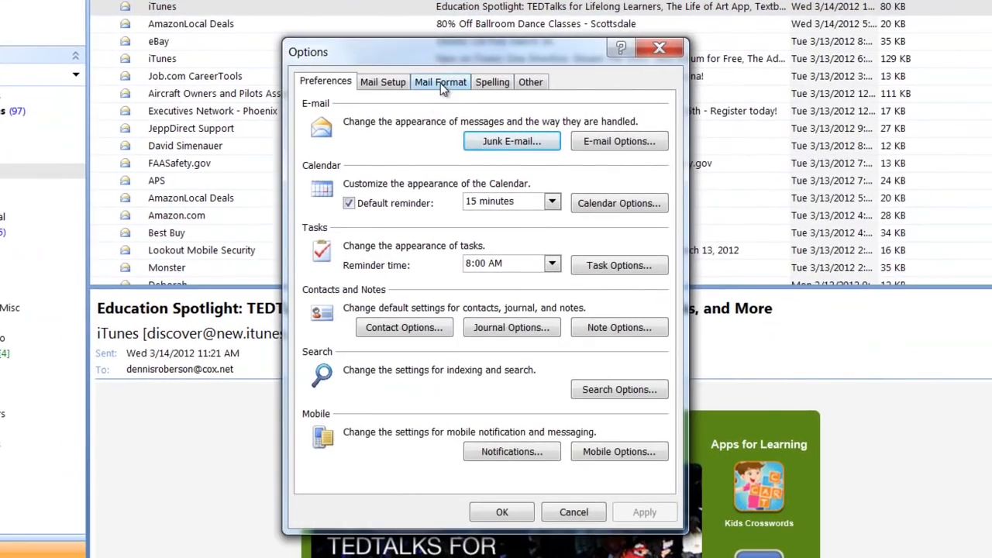
{"action": "left_click", "coordinate": [440, 83]}
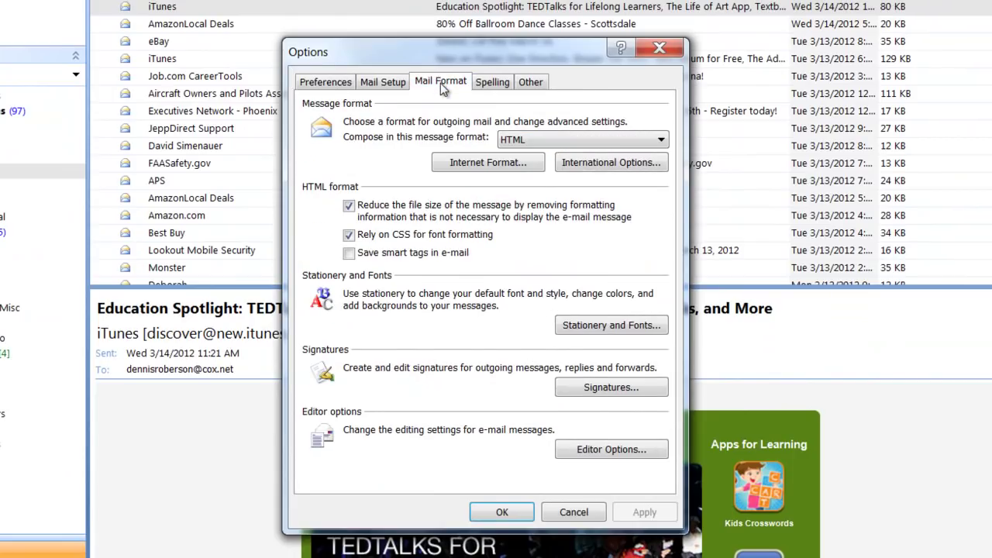
{"action": "left_click", "coordinate": [598, 396]}
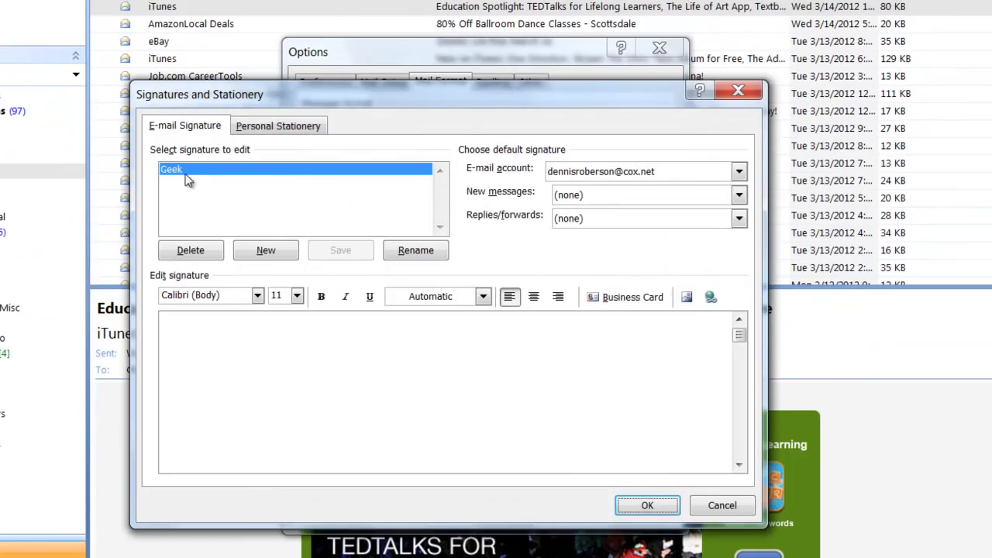
Type 'My Personal Geek' into the Geek signature body and open the Insert Picture chooser
{"action": "left_click", "coordinate": [186, 322]}
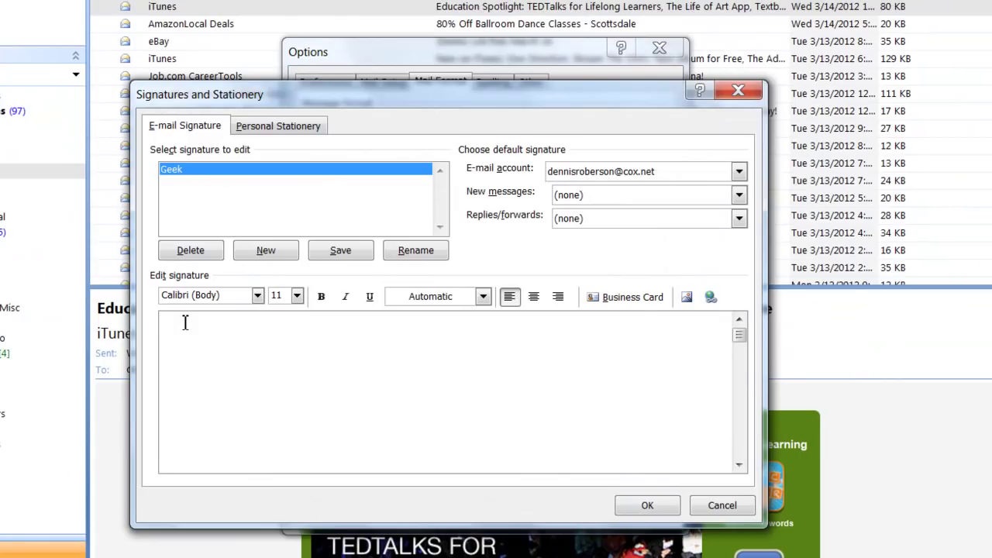
{"action": "type", "text": "My Personal Geek"}
{"action": "left_click", "coordinate": [687, 299]}
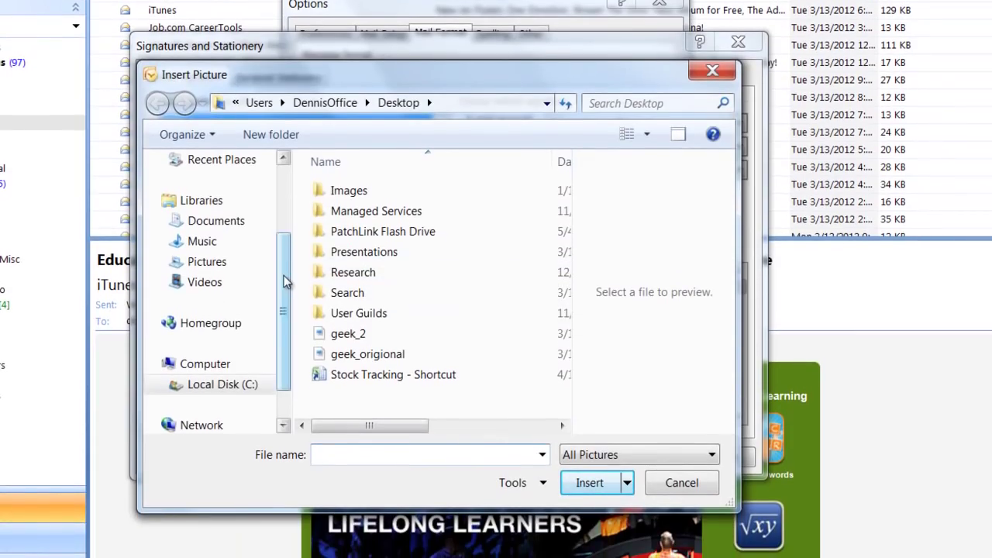
Insert geek_2 from the Desktop folder under the 'My Personal Geek' line
{"action": "left_click_drag", "start_coordinate": [284, 279], "coordinate": [283, 187]}
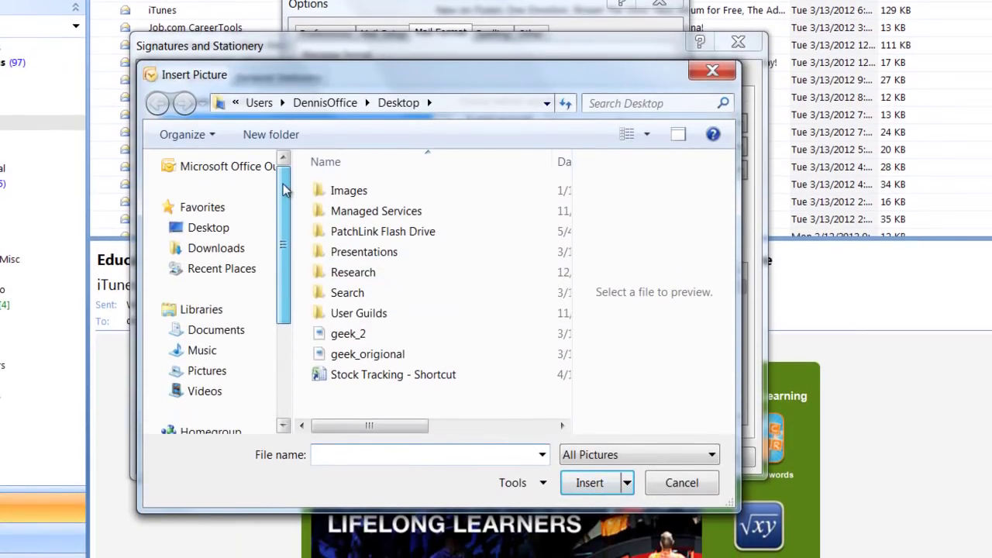
{"action": "left_click", "coordinate": [215, 231]}
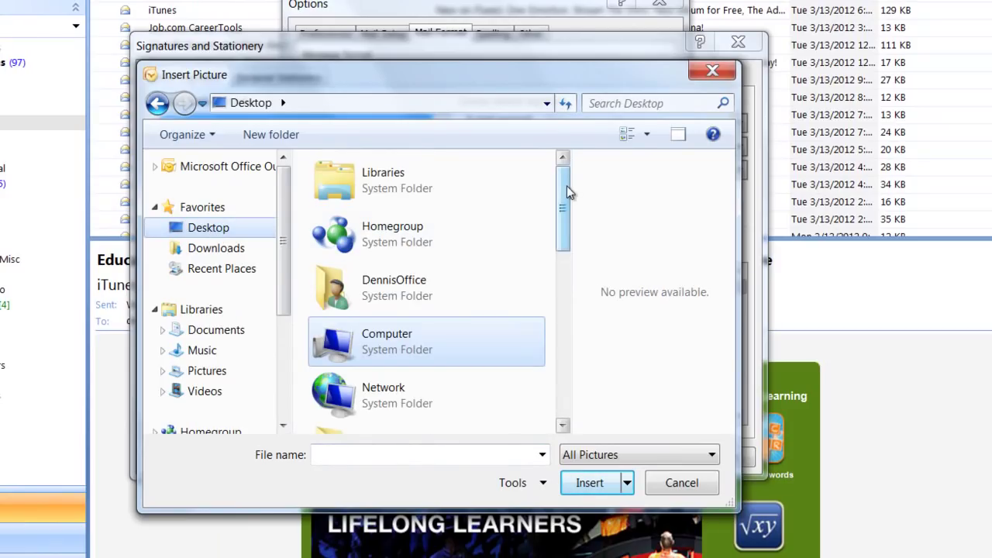
{"action": "left_click_drag", "start_coordinate": [567, 186], "coordinate": [565, 352]}
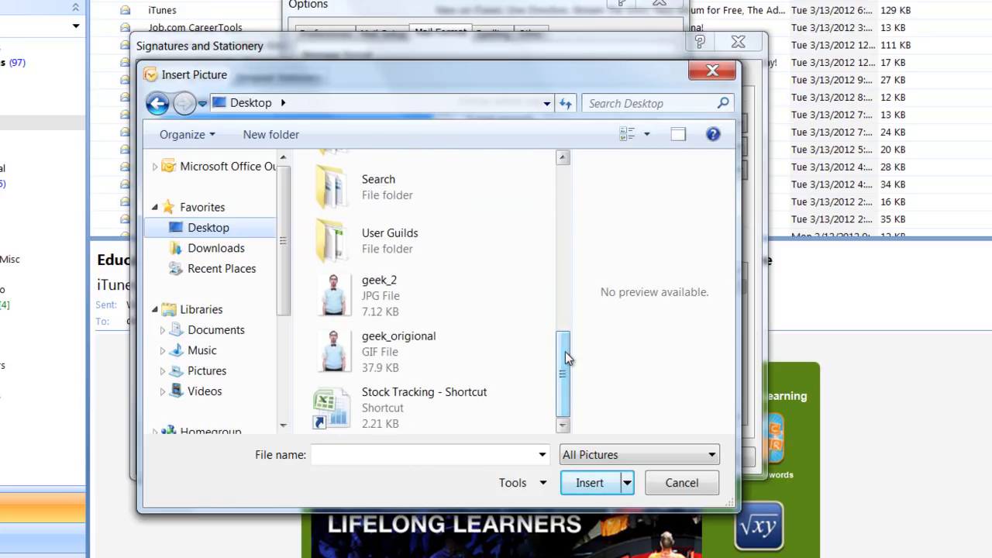
{"action": "left_click", "coordinate": [388, 299]}
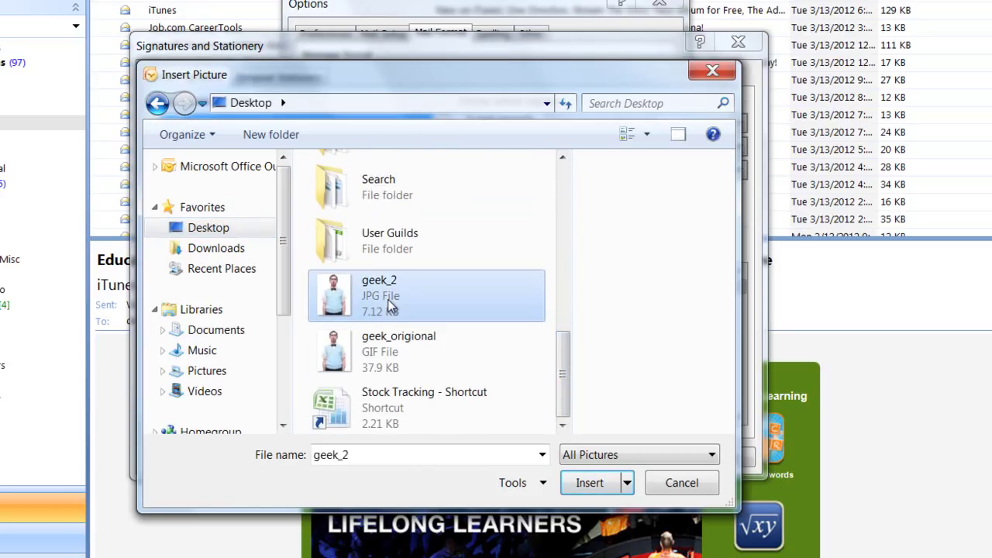
{"action": "left_click", "coordinate": [599, 482]}
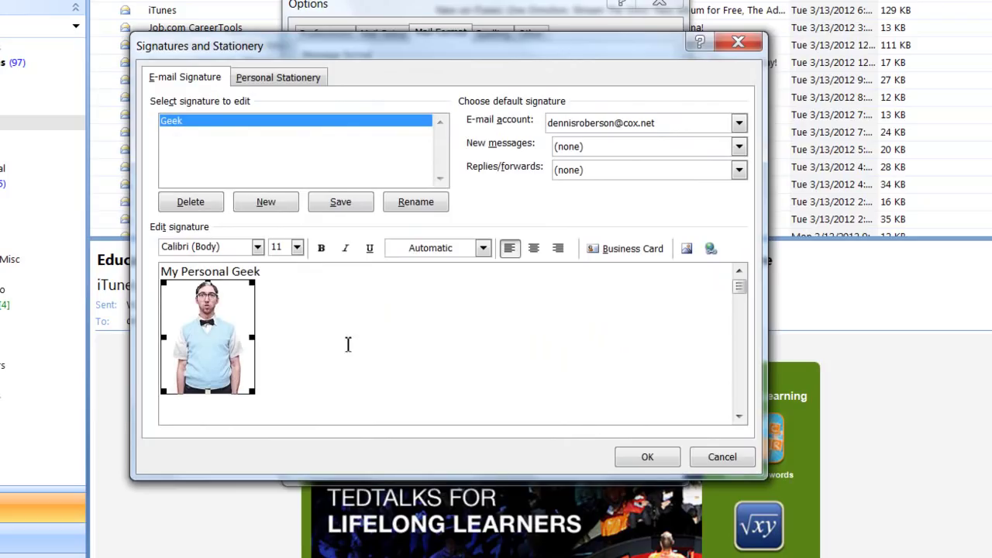
Confirm the Signatures and Stationery and Options dialogs to keep the Geek signature and reach the Inbox
{"action": "left_click", "coordinate": [644, 459]}
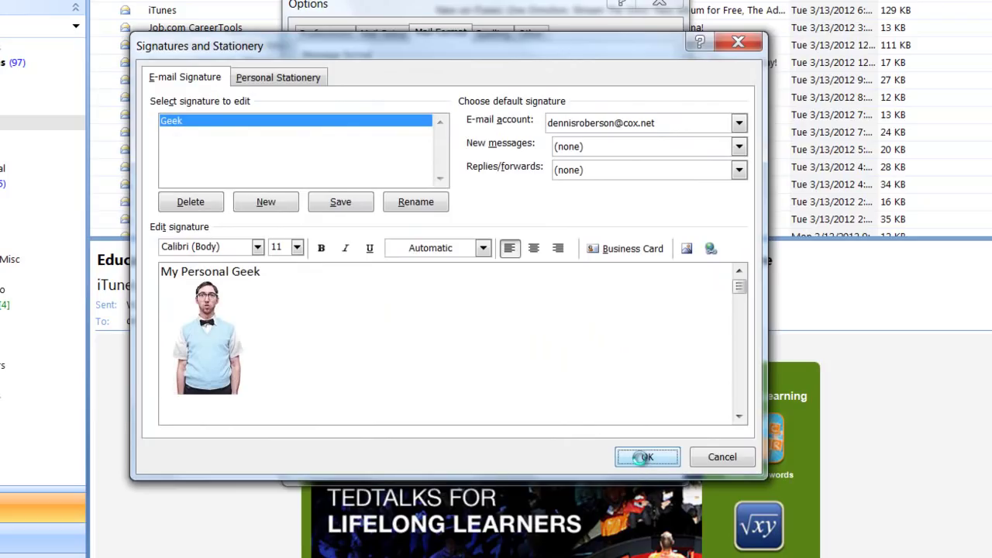
{"action": "left_click", "coordinate": [644, 458]}
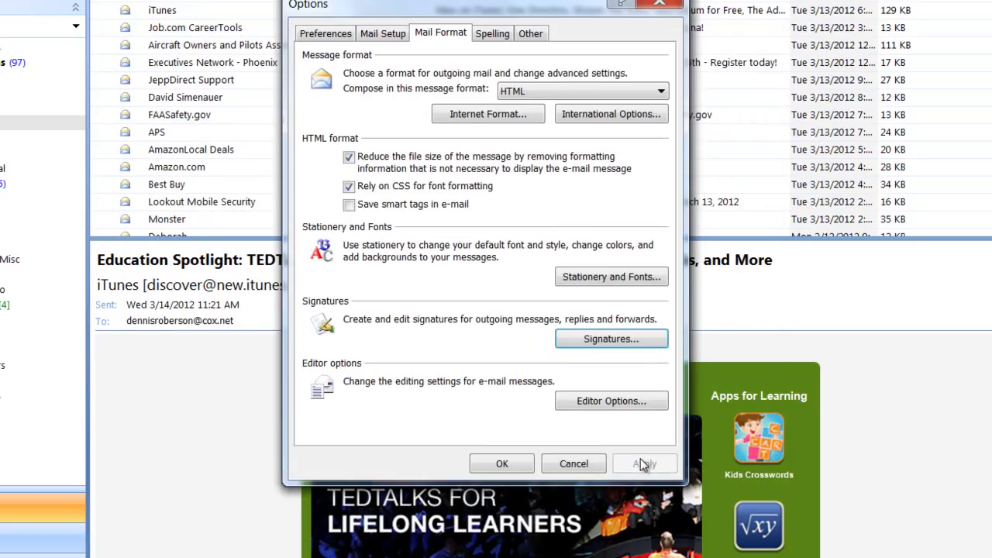
{"action": "left_click", "coordinate": [507, 466]}
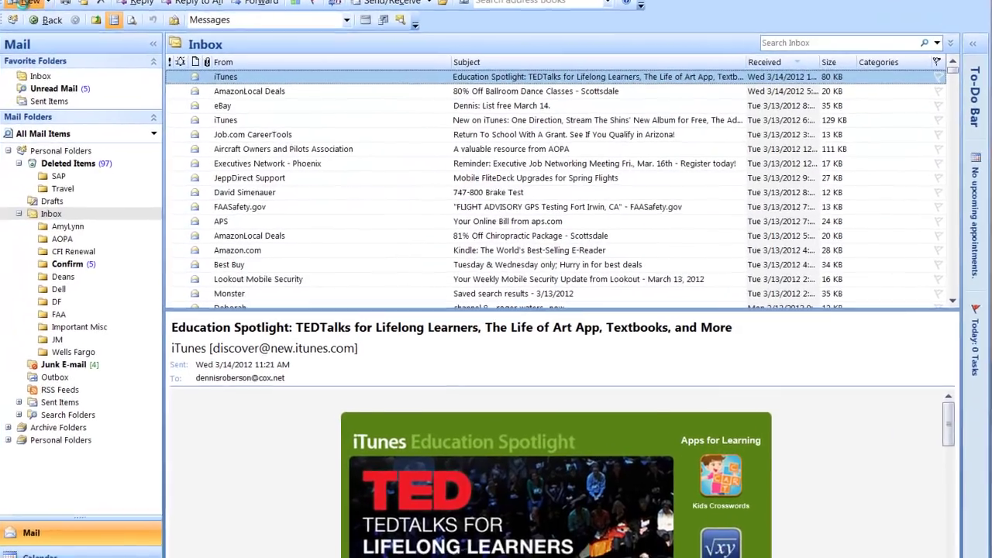
{"action": "left_click", "coordinate": [40, 51]}
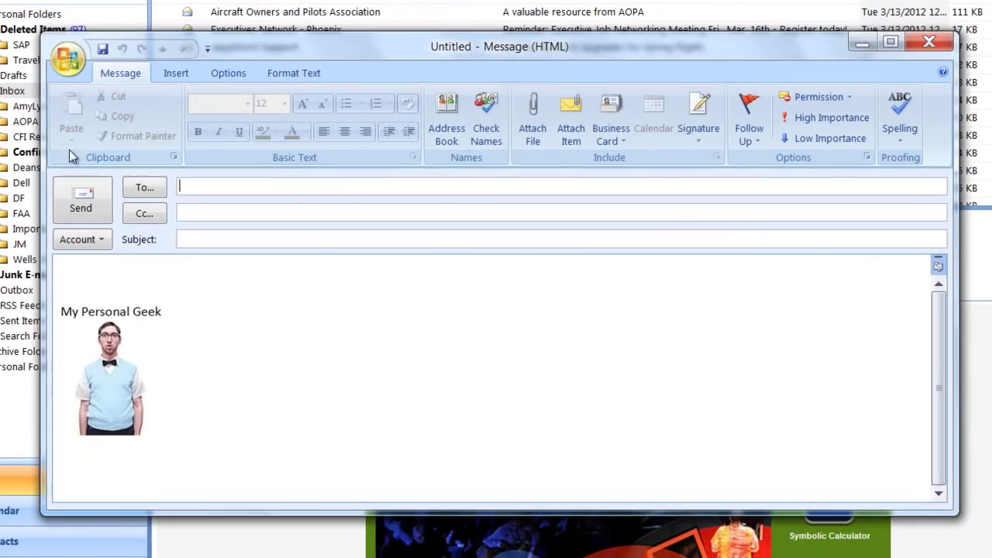
{"action": "left_click", "coordinate": [71, 269]}
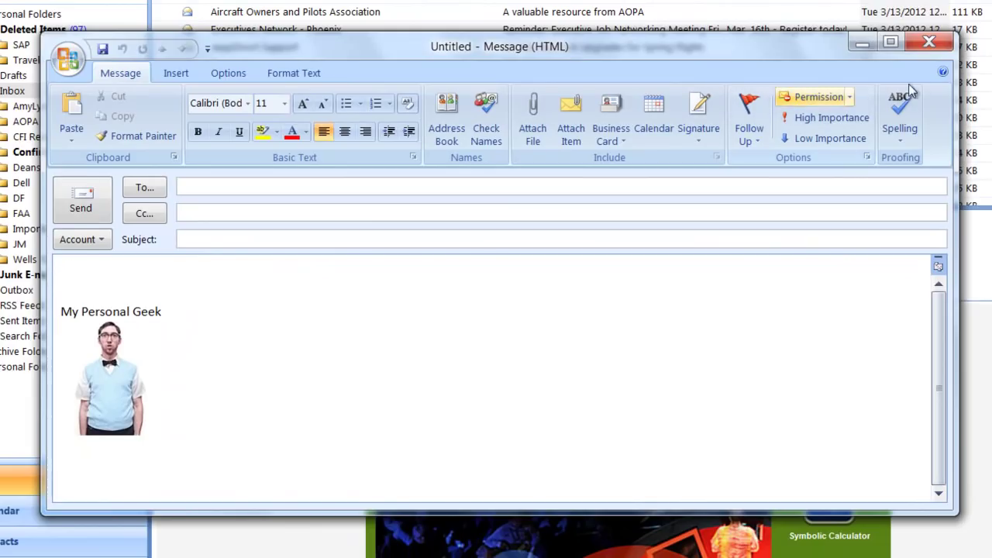
Close the test message unsent and reopen Signatures via Tools > Options > Mail Format
{"action": "left_click", "coordinate": [928, 44]}
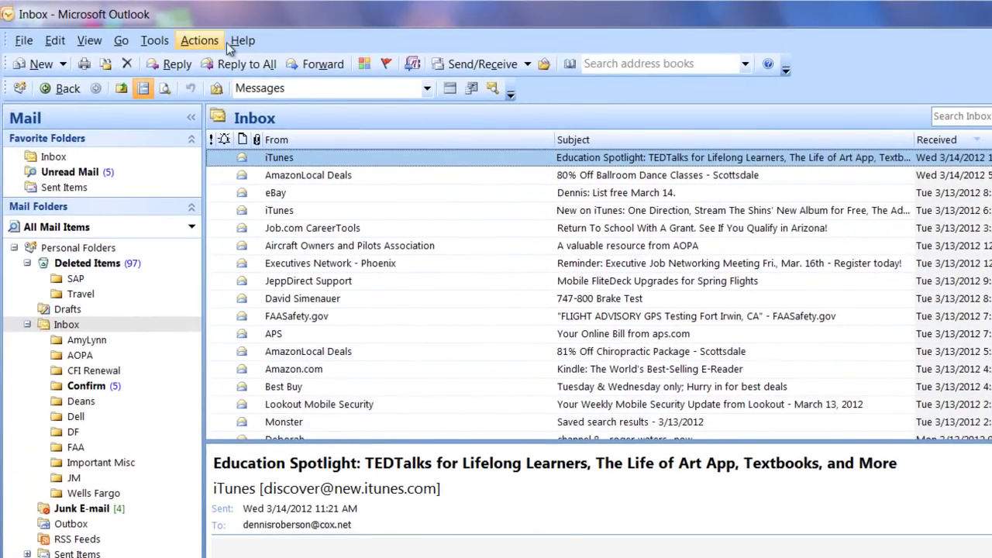
{"action": "left_click", "coordinate": [157, 44]}
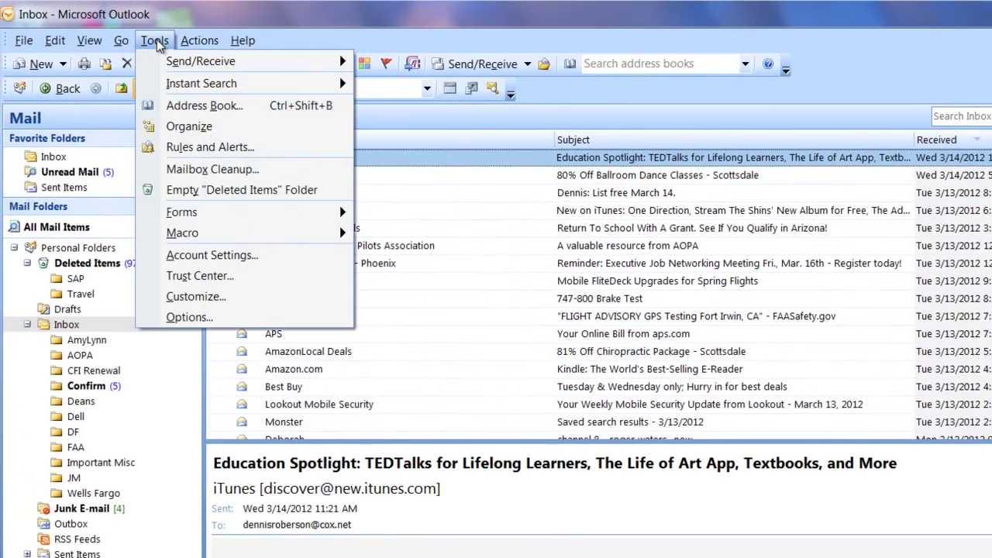
{"action": "left_click", "coordinate": [188, 316]}
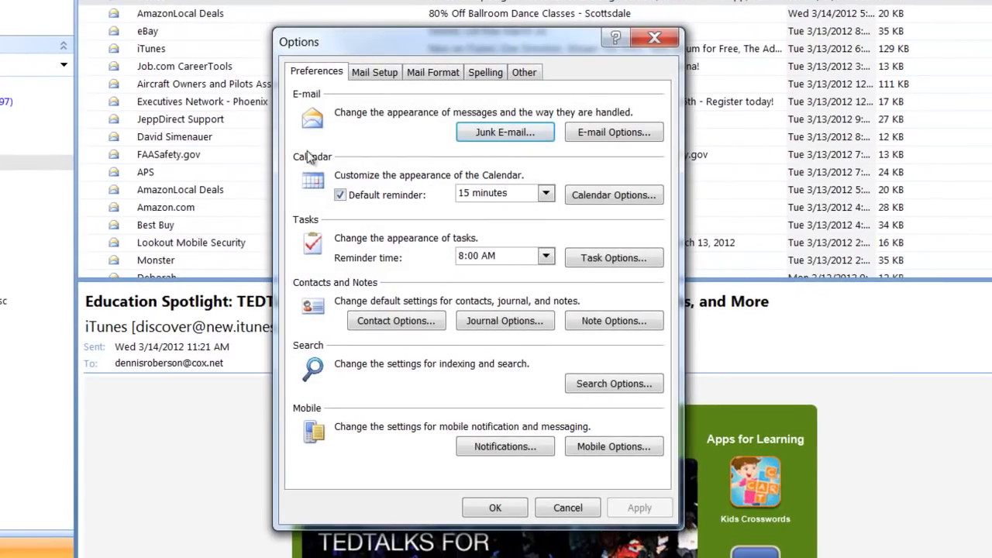
{"action": "left_click", "coordinate": [435, 74]}
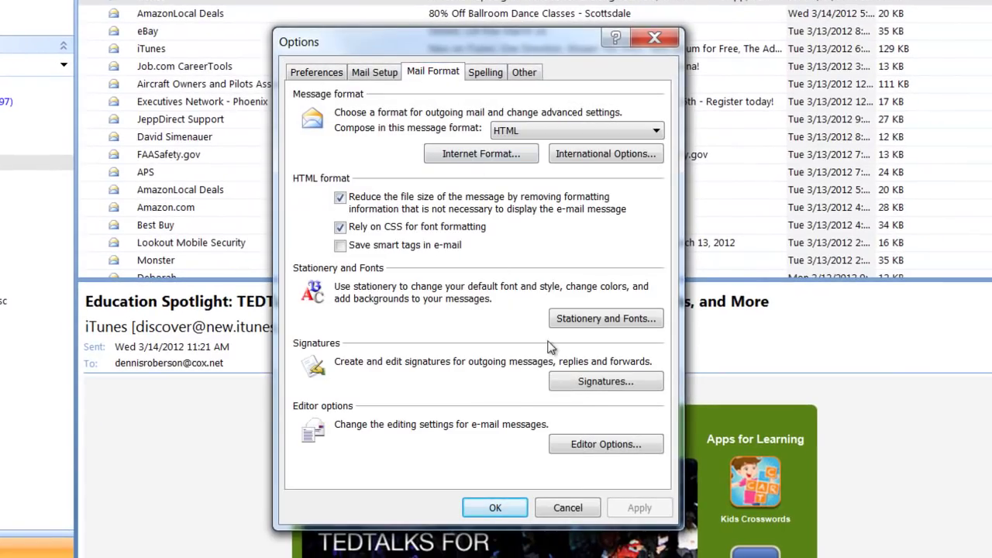
{"action": "left_click", "coordinate": [592, 382]}
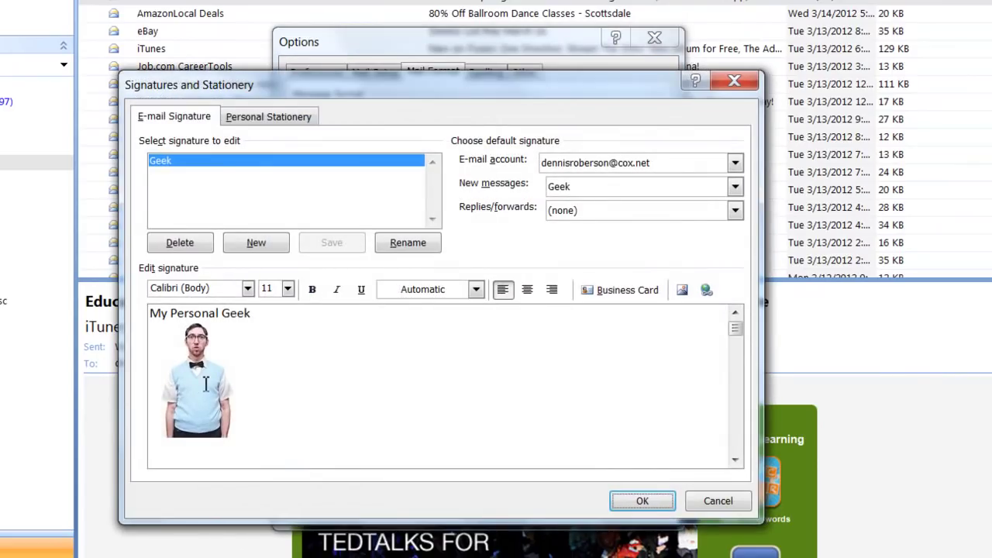
Delete the geek_2 photo from the Geek signature, leaving Insert Picture cancelled without inserting anything
{"action": "left_click", "coordinate": [195, 387]}
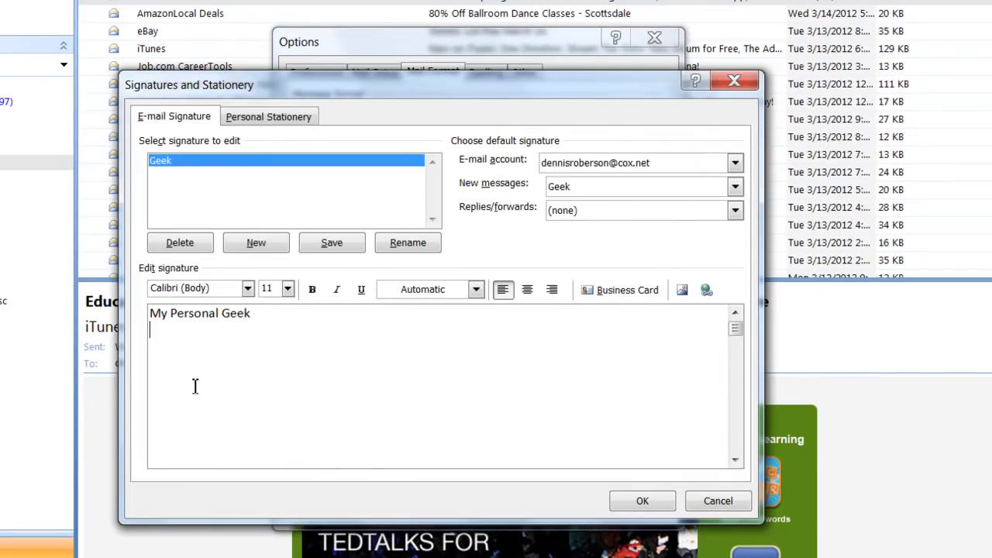
{"action": "left_click", "coordinate": [682, 291]}
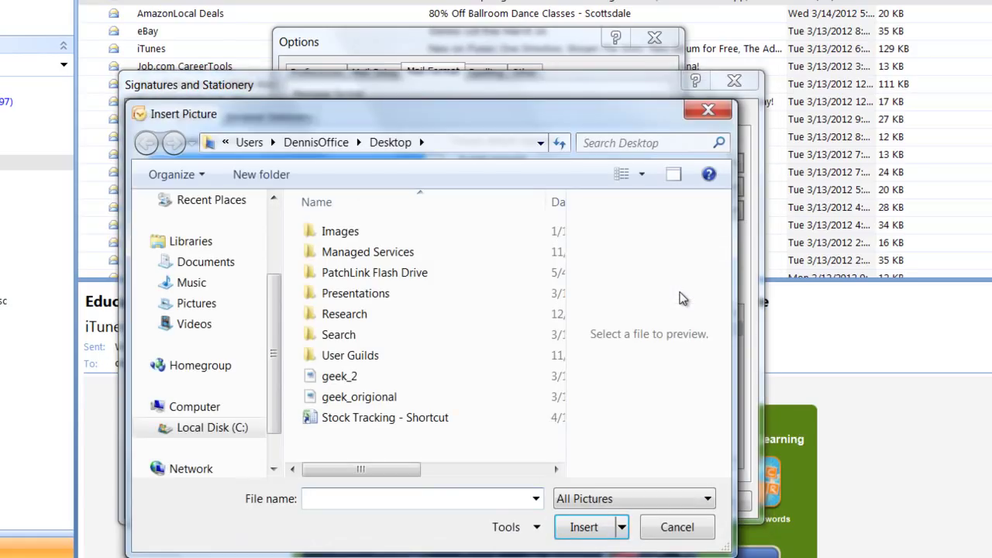
{"action": "left_click", "coordinate": [689, 531]}
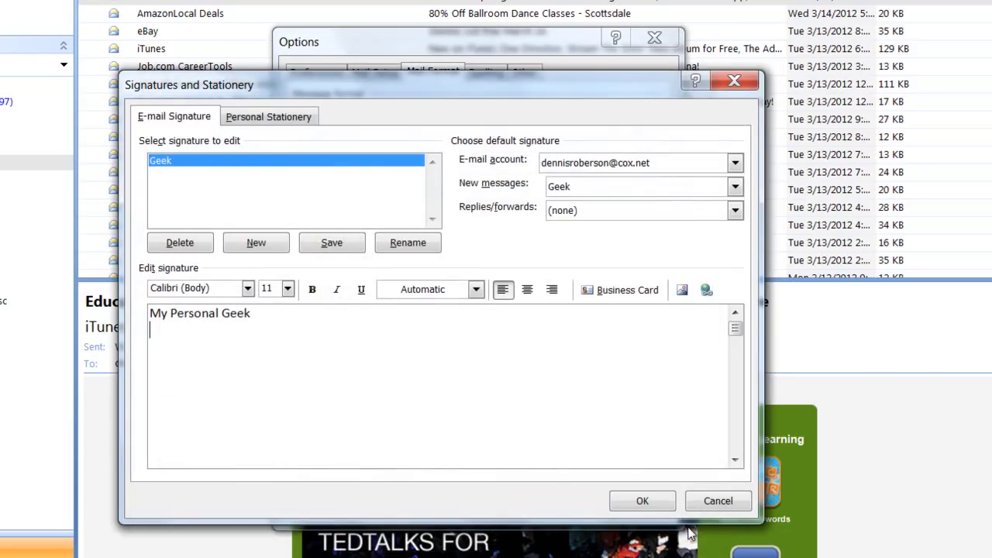